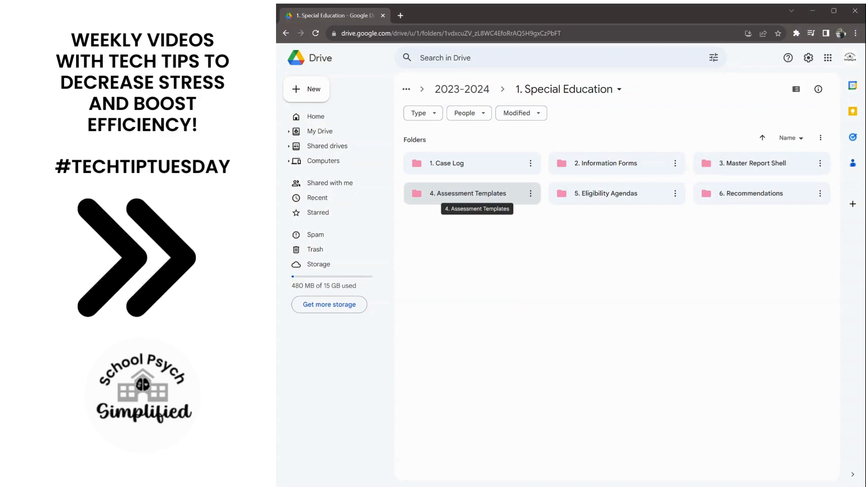
Open the "4. Assessment Templates" folder and create a new blank Google Docs document in it
double_click(501, 189)
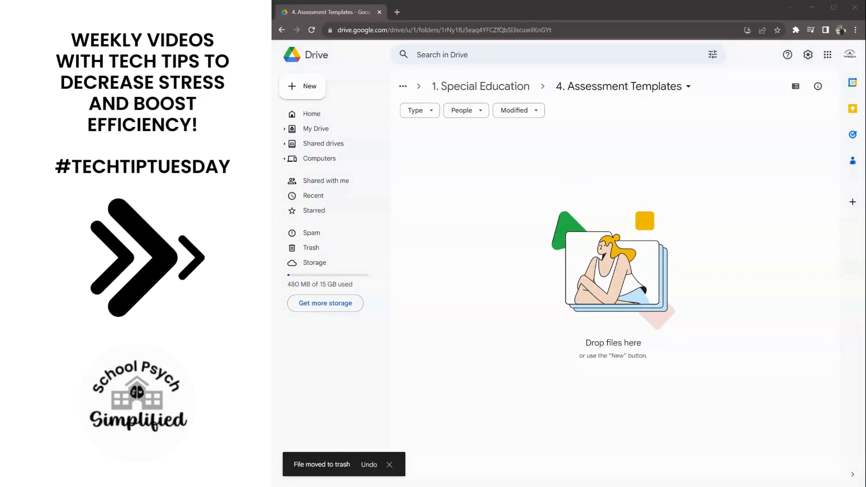
right_click(567, 180)
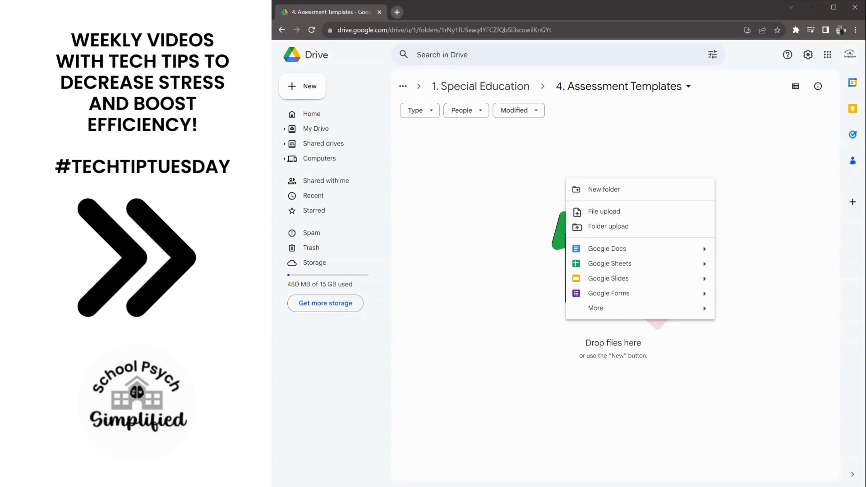
click(620, 248)
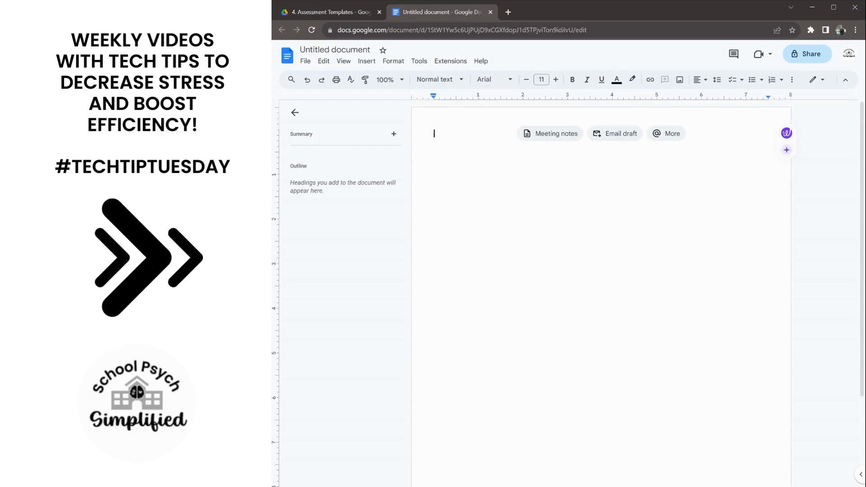
Start the template with the lines "Name of Test" and "Evaluated and report by: Title"
text(Name)
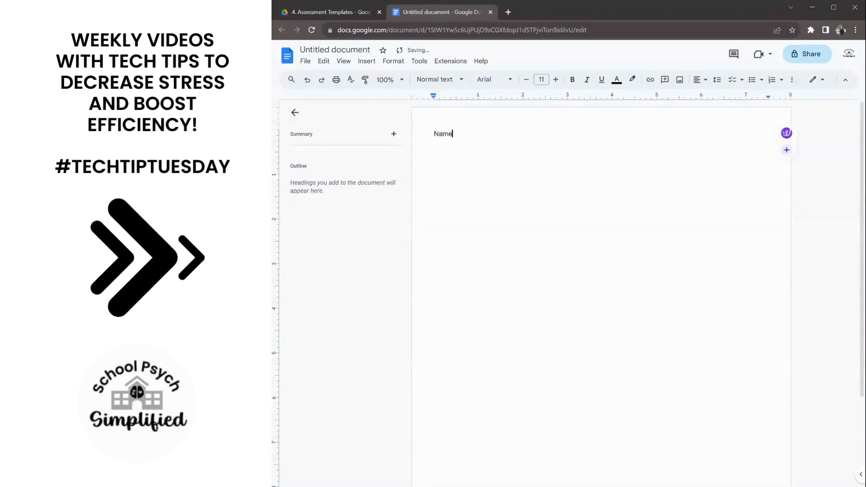
text( of Test)
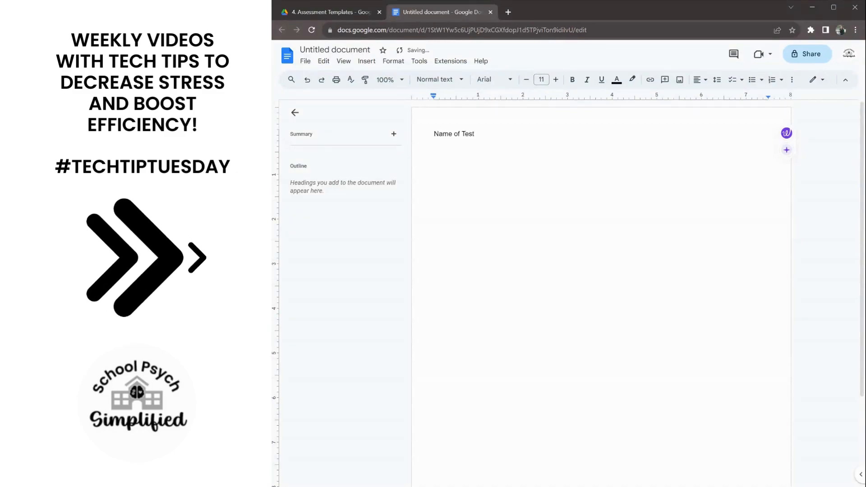
key(Return)
text(Evaluated and r)
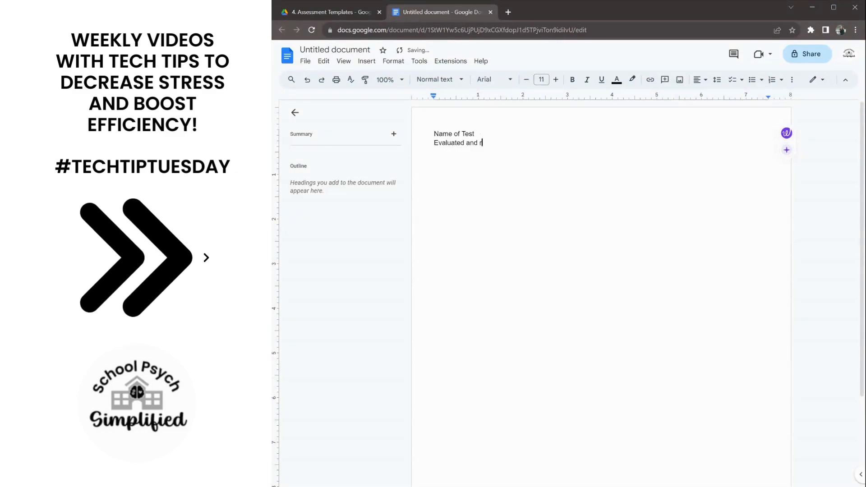
text(eport by: )
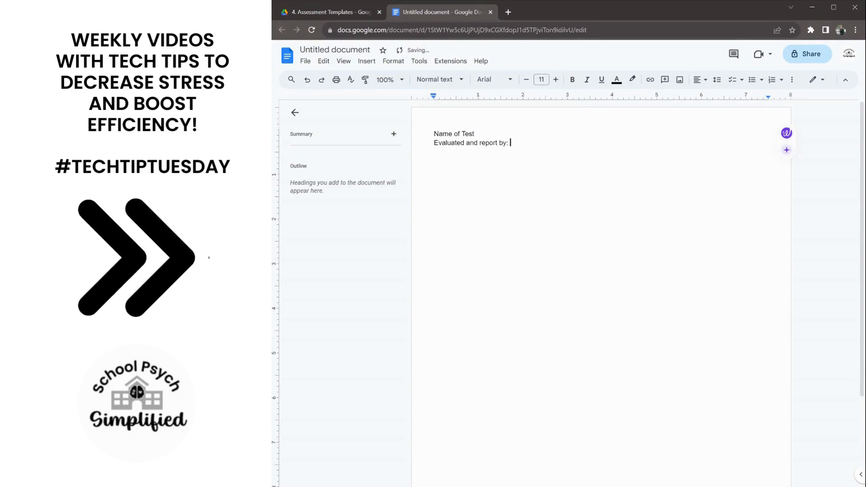
text(Title)
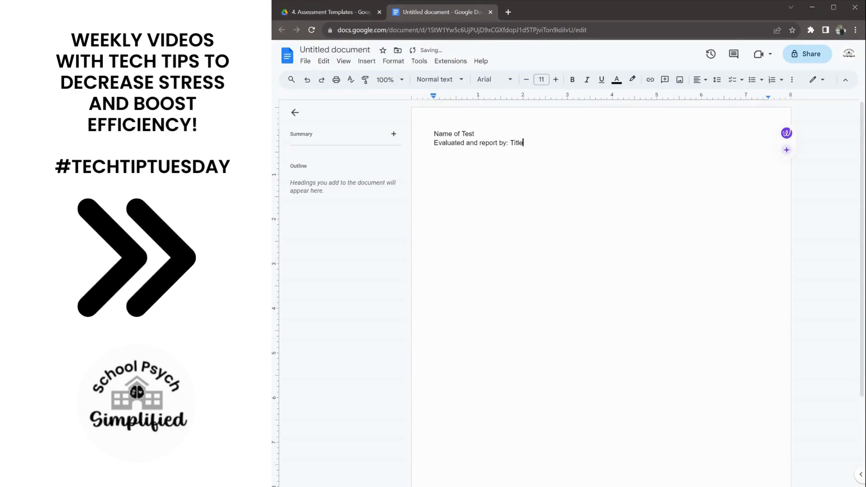
text(,)
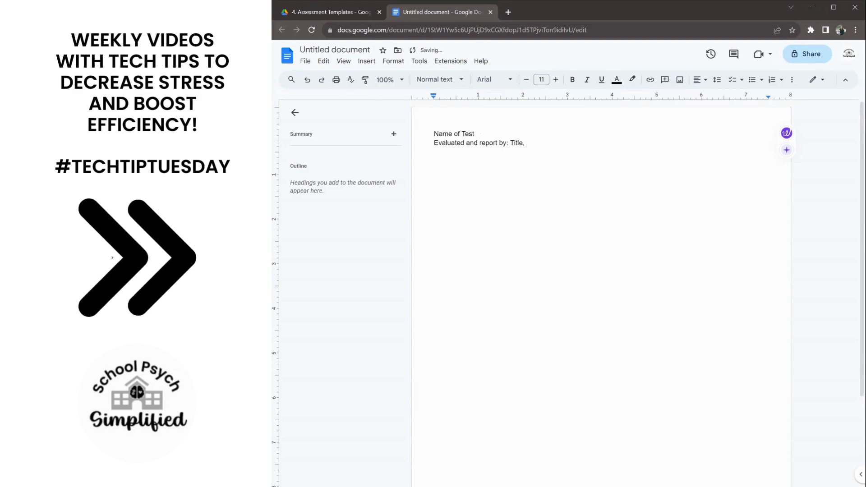
key(Return)
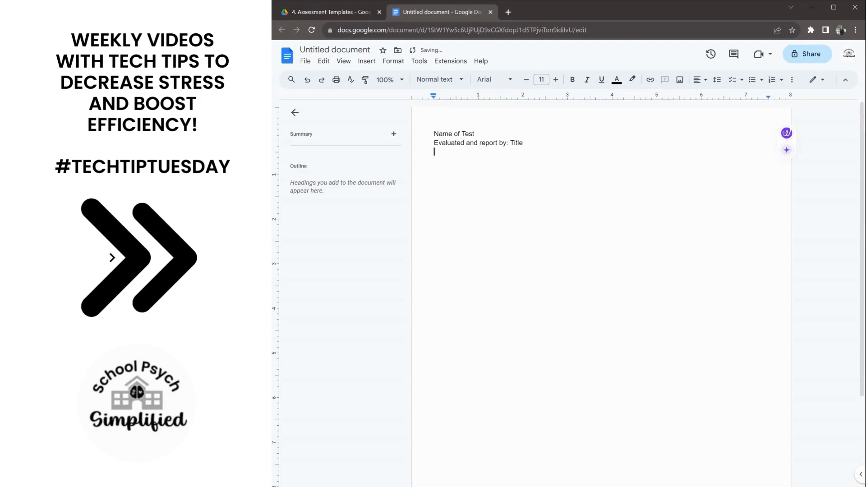
Add the line "Date of evaluation: Date" and, after a blank line, the heading "Test Purpose and Description of the assessment"
text(Date )
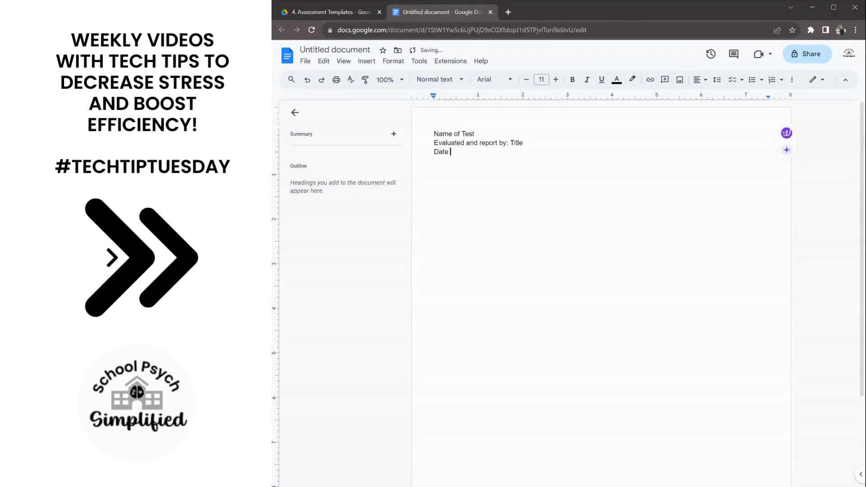
text(of evaluation:)
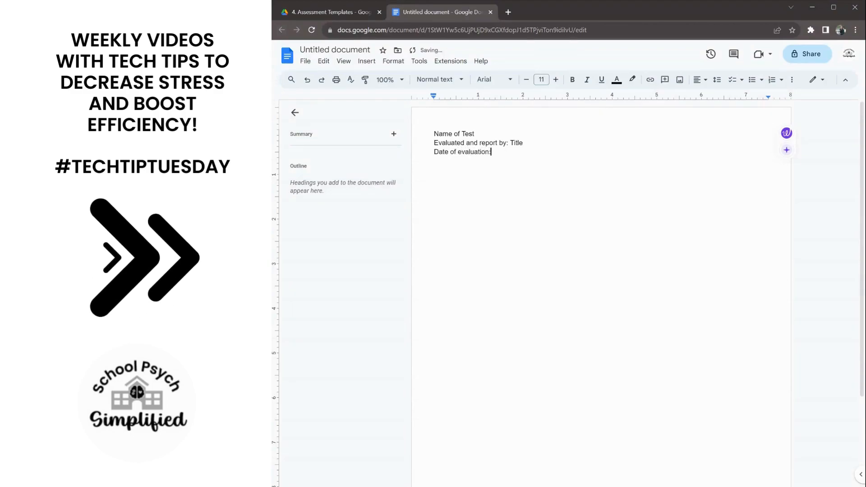
text( Date)
key(Return)
key(Return)
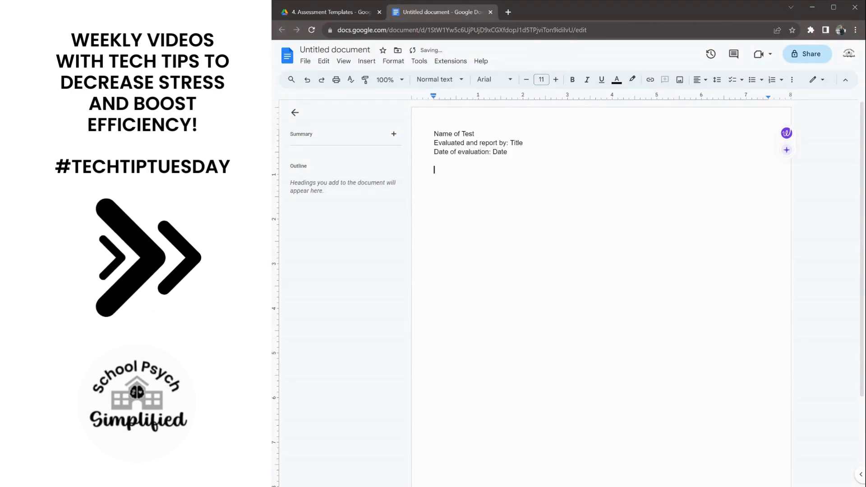
text(Test Purpose and Description of the assessment)
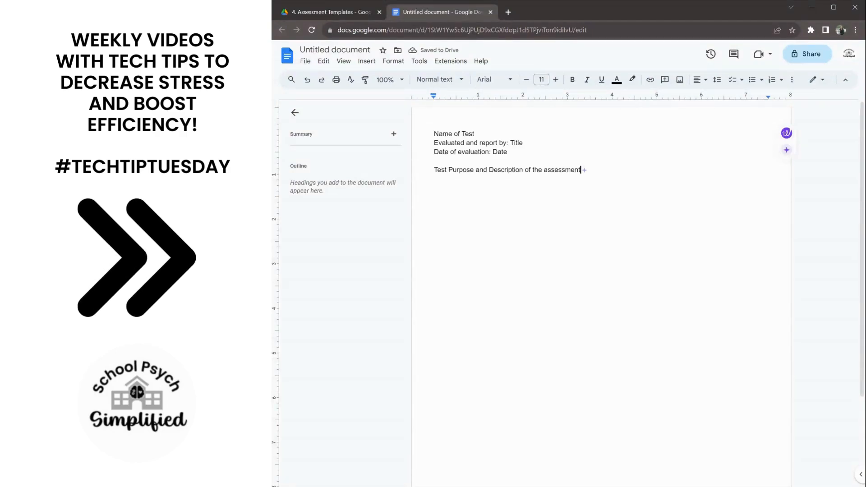
key(Return)
key(Return)
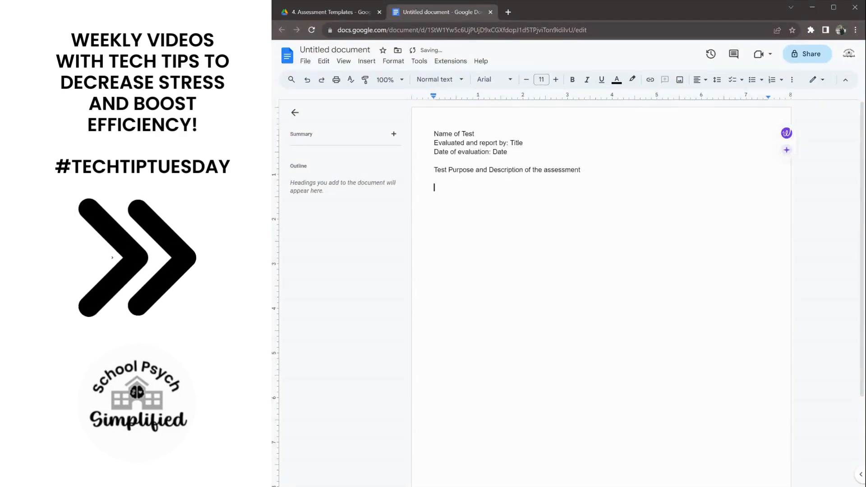
Add the placeholder "*Table that shows which scores are average, above, and below for this test" under the test purpose line
text(*Tabel)
key(BackSpace)
key(BackSpace)
text(le)
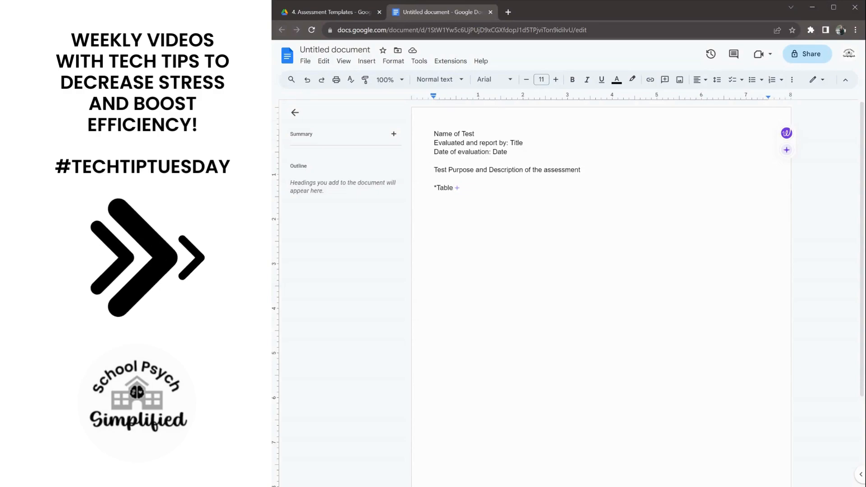
text(that shows which are)
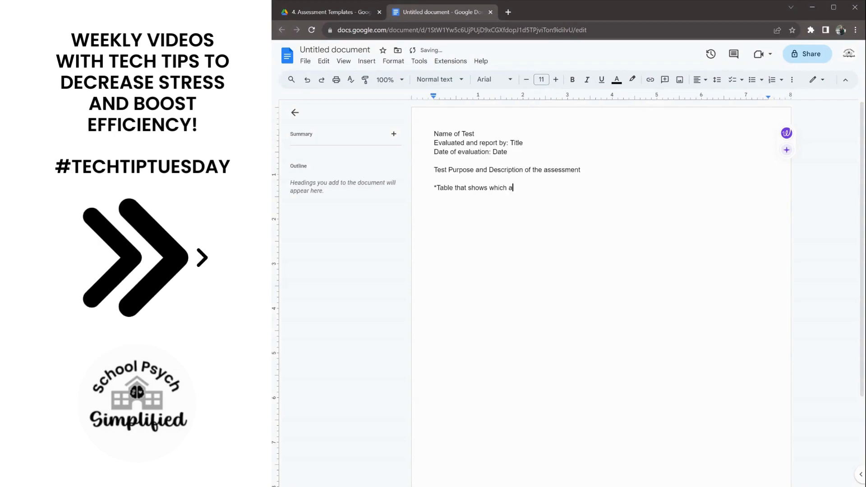
key(BackSpace)
key(BackSpace)
key(BackSpace)
key(BackSpace)
text(scores)
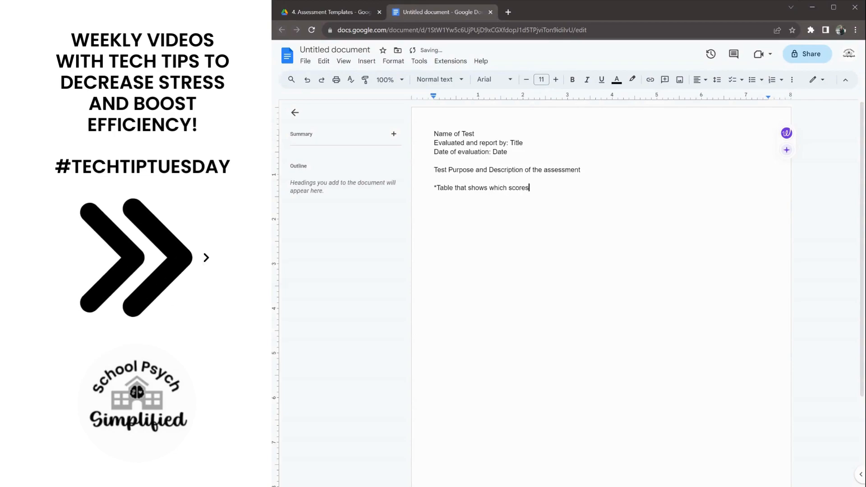
text( are aver)
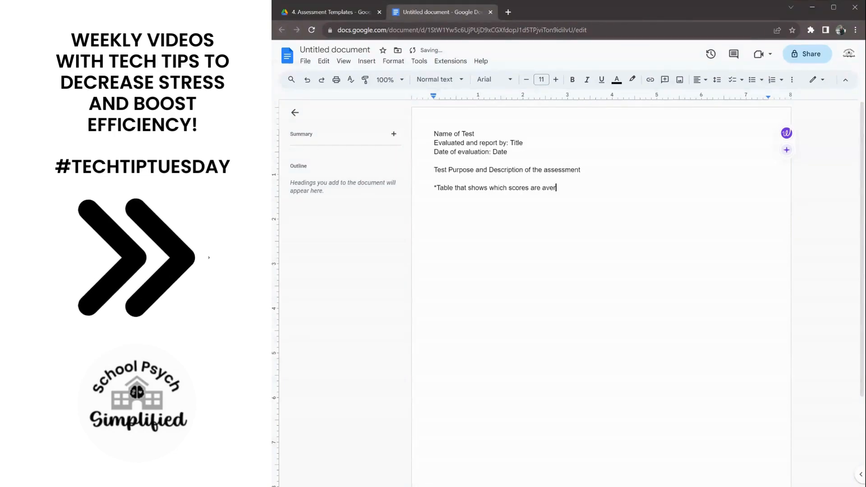
text(age, above, an)
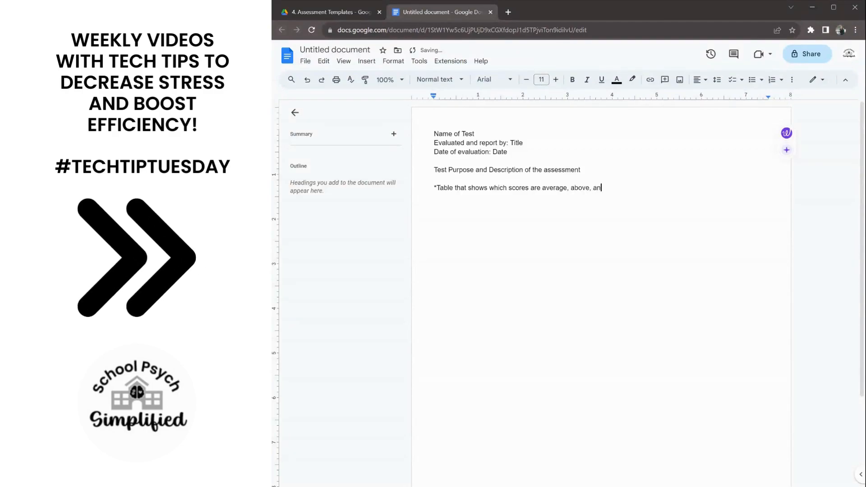
text(d below f)
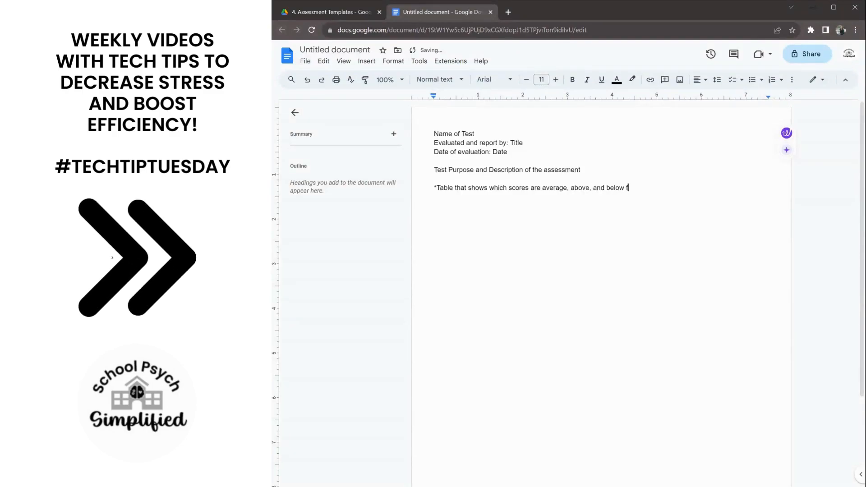
text(or this test)
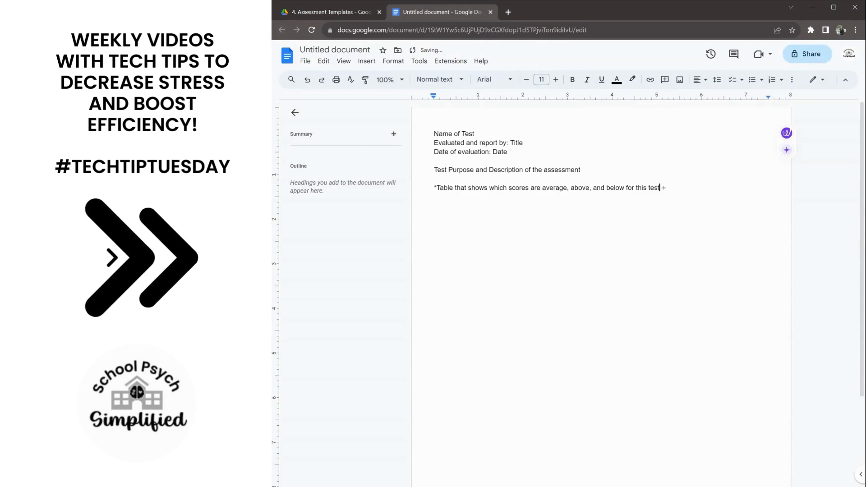
key(Return)
key(Return)
Add the headings "Testing Environment" and "Testing Behavior" below the score range placeholder, separated by blank lines
text(Testing)
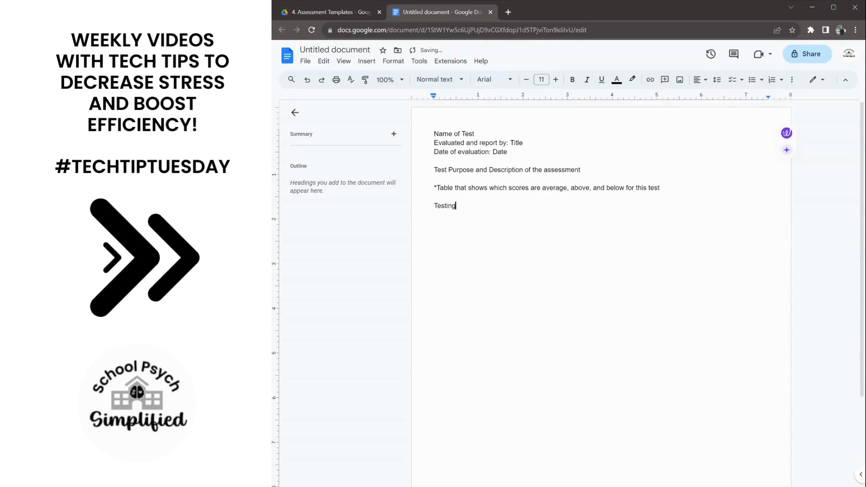
text( Environment)
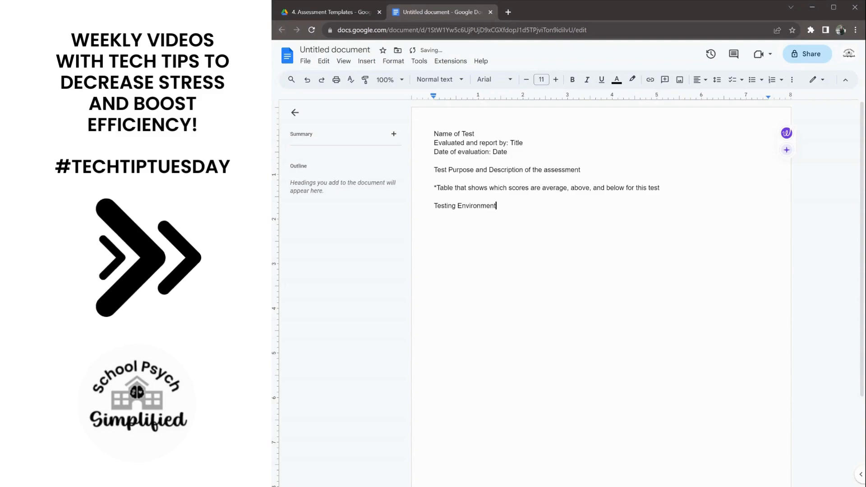
key(Return)
key(Return)
text(Testing )
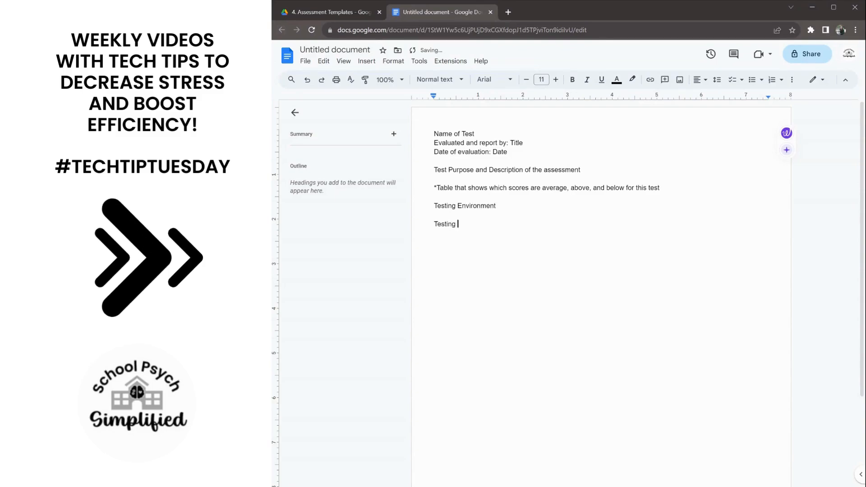
text(Behavior)
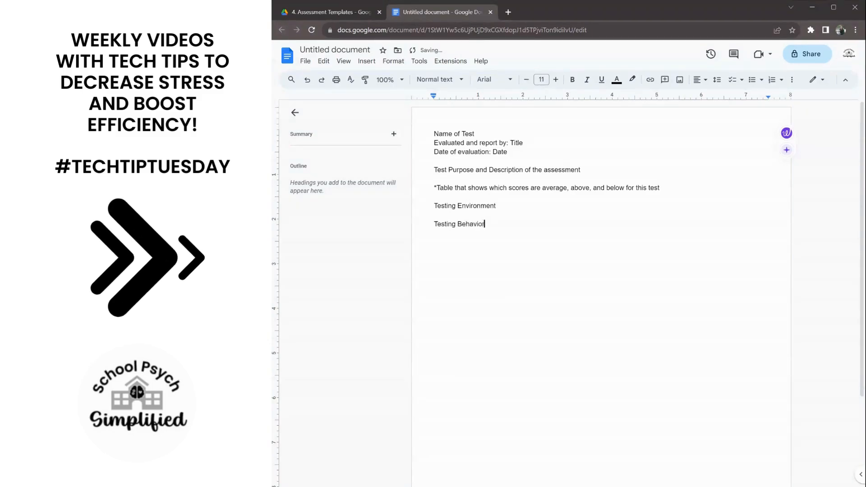
key(Return)
key(Return)
Add the heading "Test Results" followed by the placeholder "*Table scores from that student's performance"
text(Test Results)
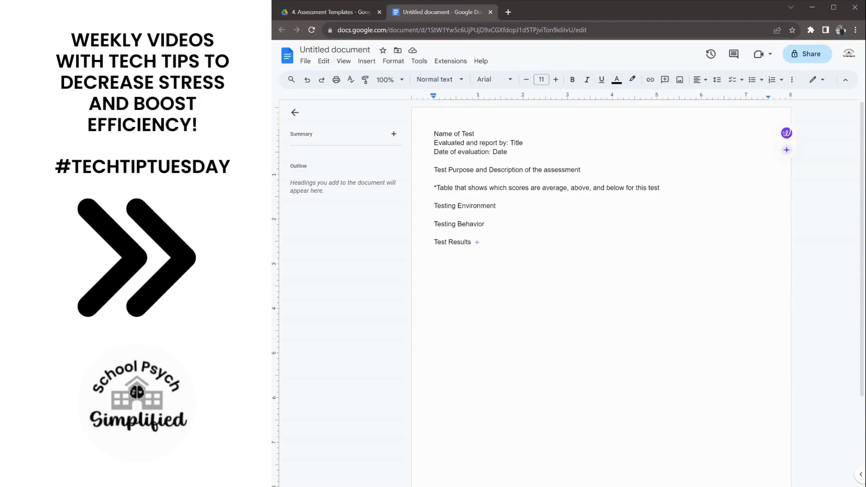
key(Return)
key(Return)
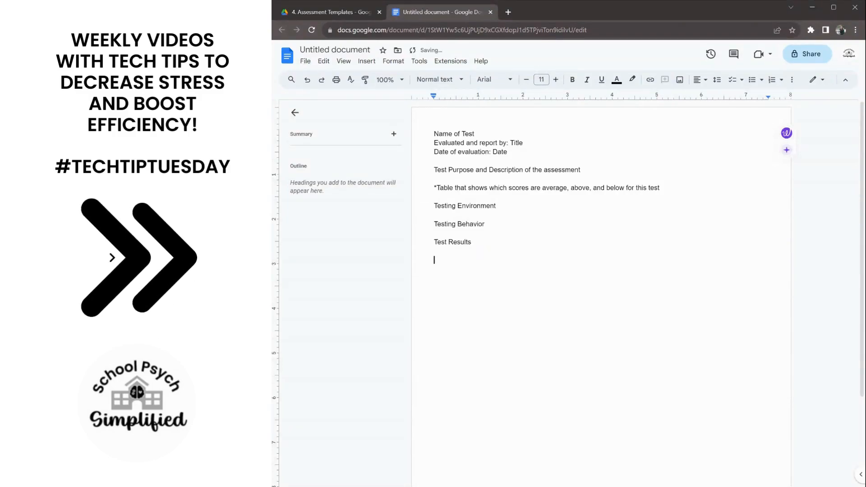
text(*Table scores)
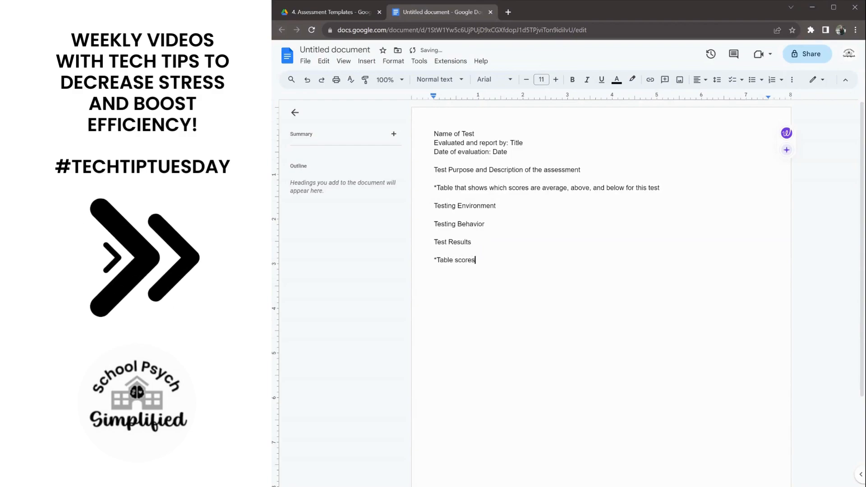
text( from that student's performance)
key(Return)
key(Return)
Add the heading "Test Interpretation" and, after a blank line, the subheading "Skill or Sub Area"
text(Tes)
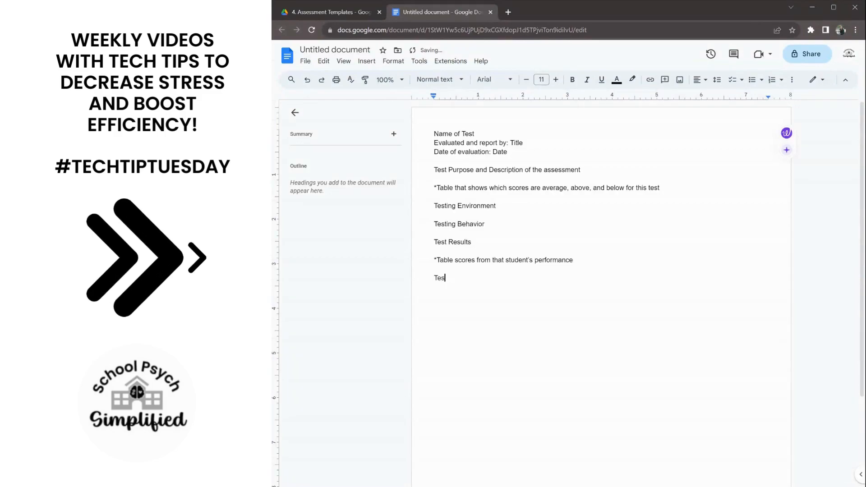
text(t Interpretation)
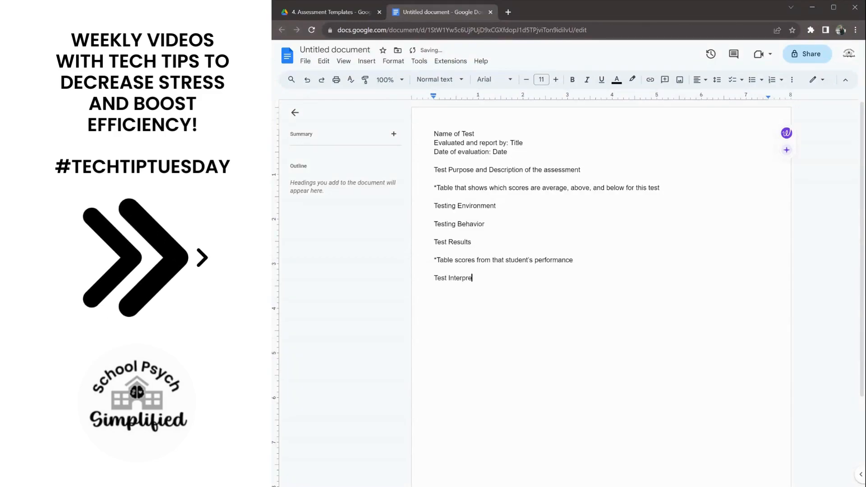
key(Return)
key(Return)
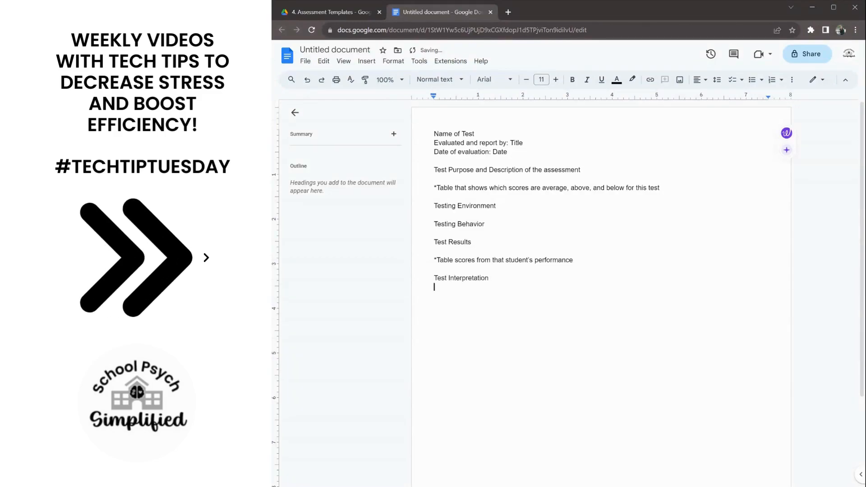
text(Sk)
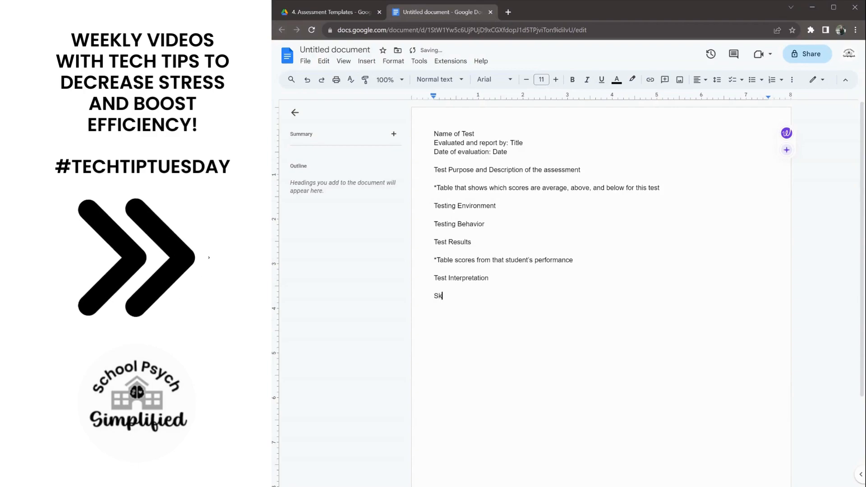
text(ill or Sub Area)
key(Return)
key(Return)
Add the placeholder line "Detailed interpretation" directly below the "Skill or Sub Area" subheading
text(De)
key(BackSpace)
key(BackSpace)
text(Detailed)
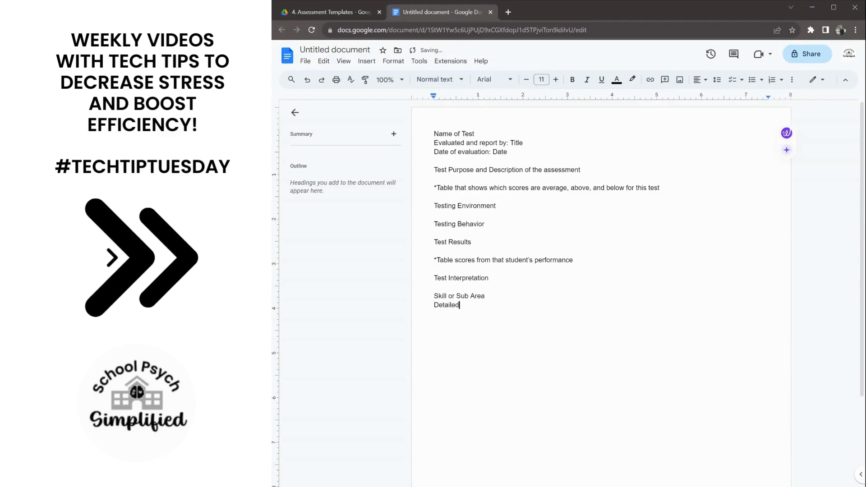
text( interpre)
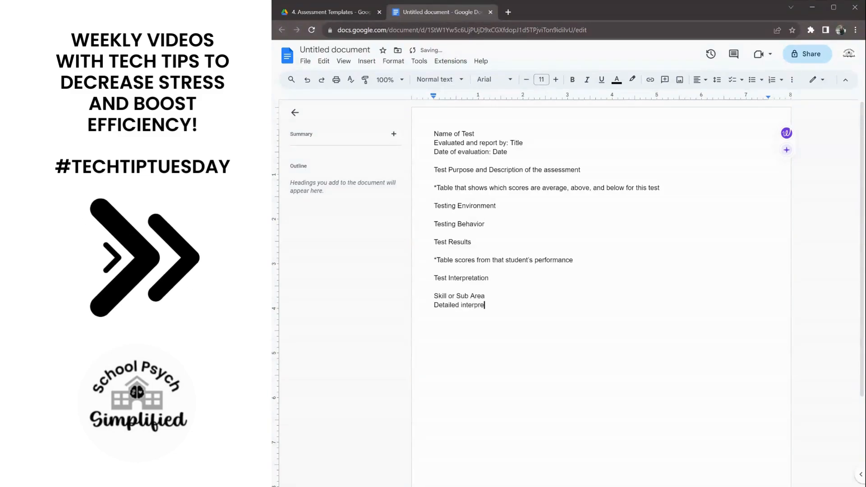
text(tation)
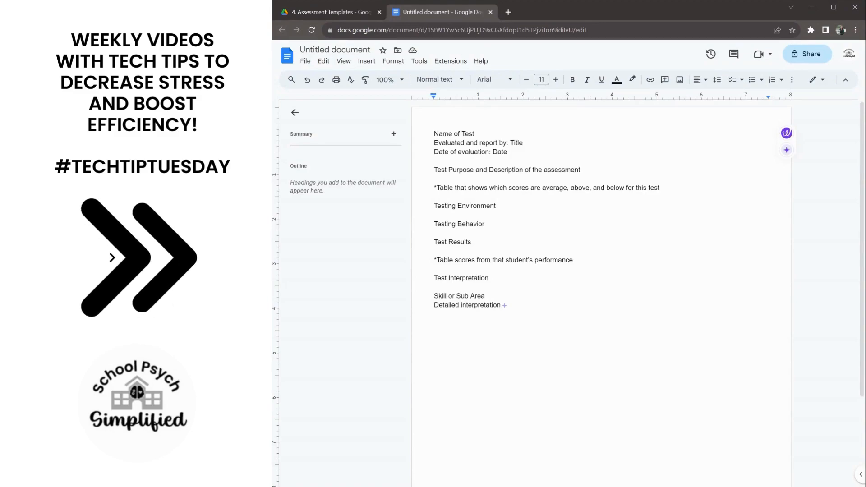
Change the font of the entire document to Poppins
key(ctrl+a)
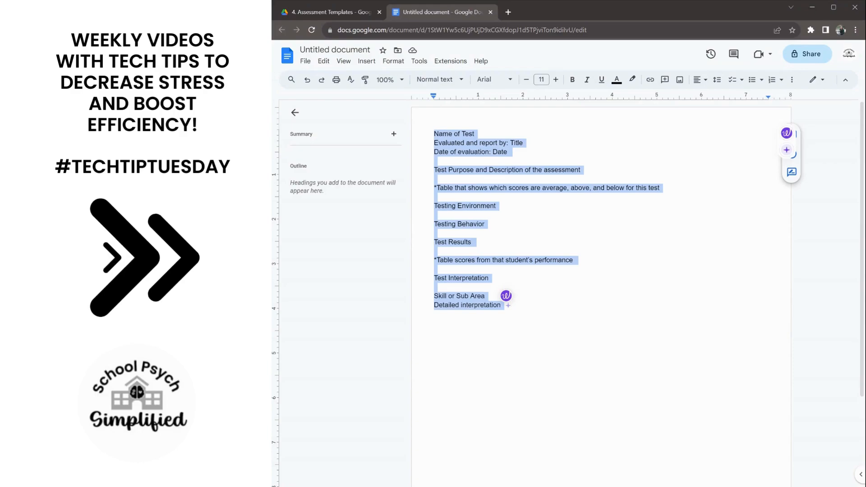
click(496, 80)
mouse_move(518, 135)
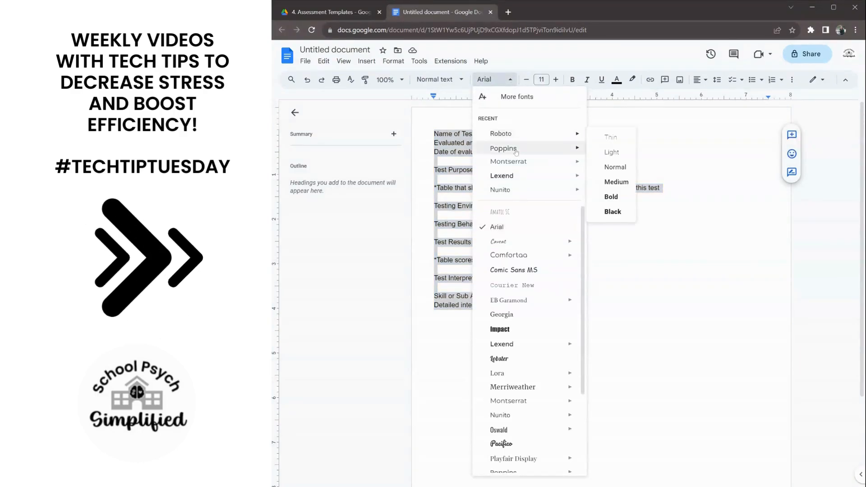
click(516, 152)
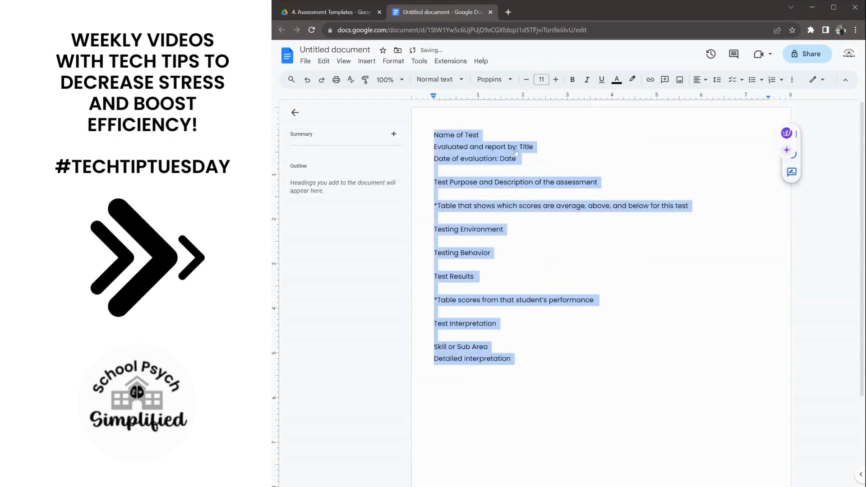
Make the "Name of Test" title line bold and underlined
click(481, 135)
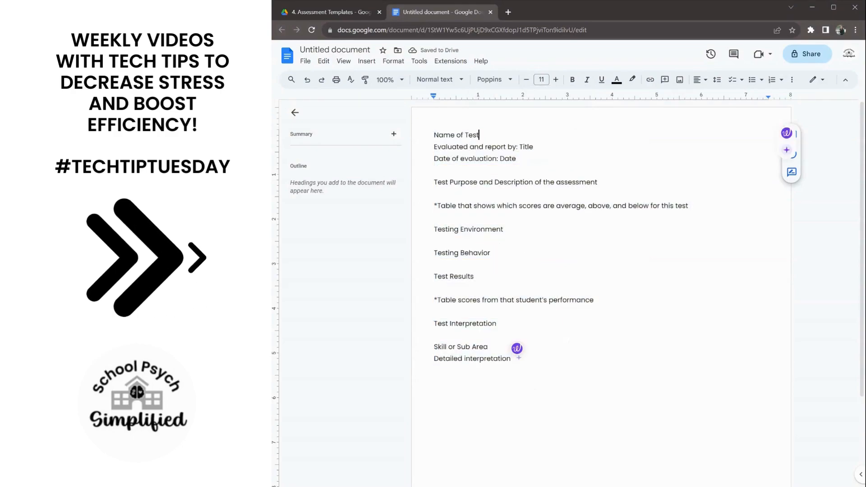
triple_click(469, 135)
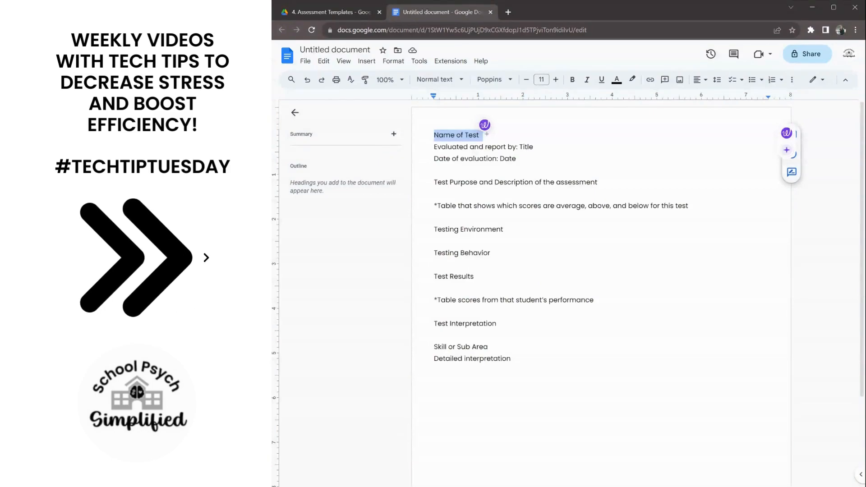
key(ctrl+b)
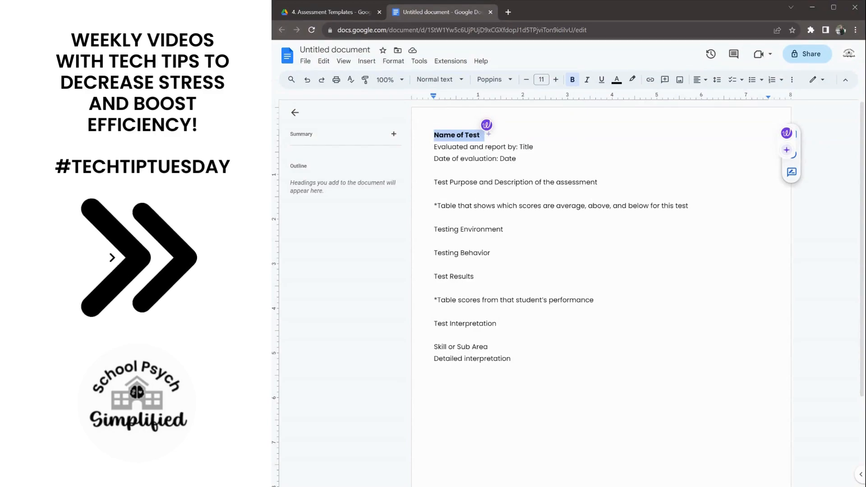
key(ctrl+u)
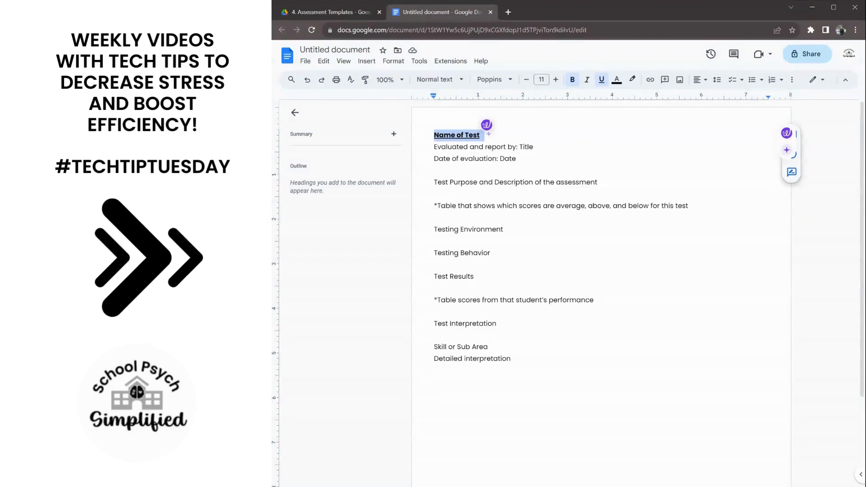
Bold the "Evaluated and report by: Title" and "Date of evaluation: Date" lines beneath the title
click(518, 159)
drag(518, 158, 436, 135)
key(ctrl+b)
Bold only the words "Test Purpose and Description" in the test purpose line
click(564, 182)
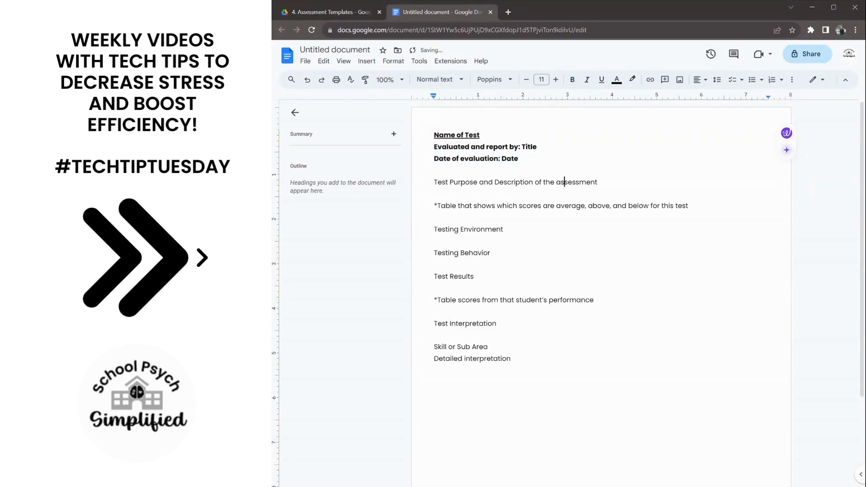
click(569, 182)
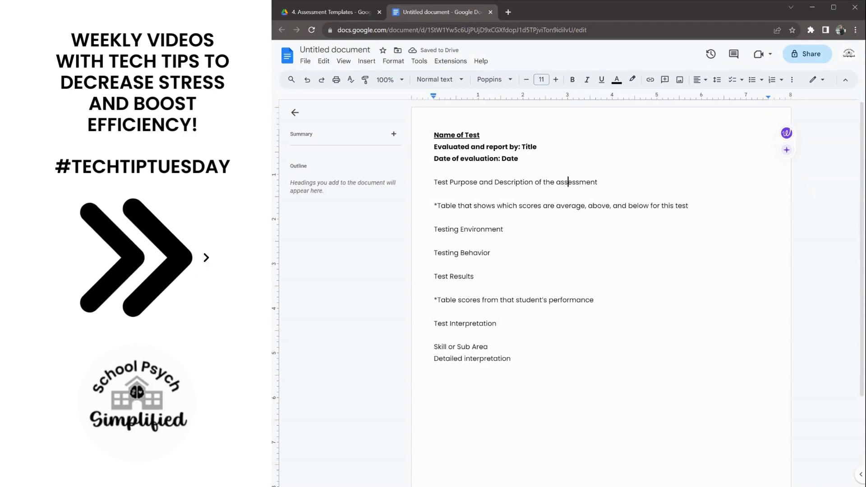
triple_click(569, 182)
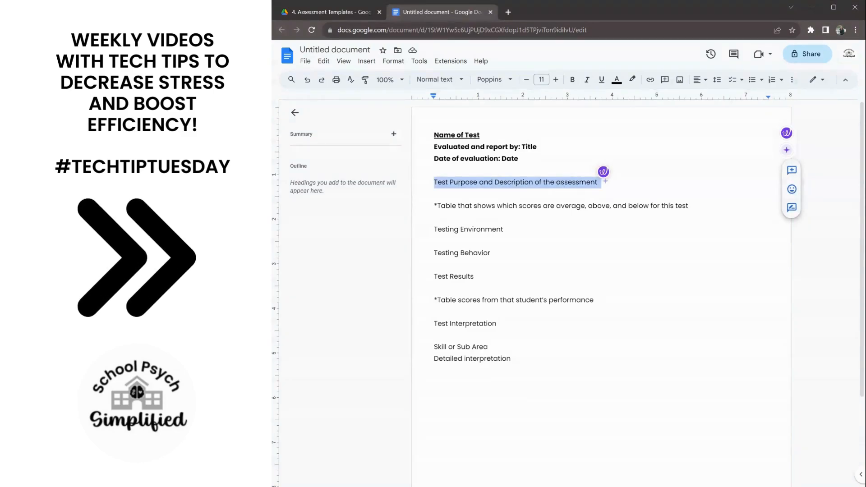
drag(536, 182, 434, 182)
key(ctrl+b)
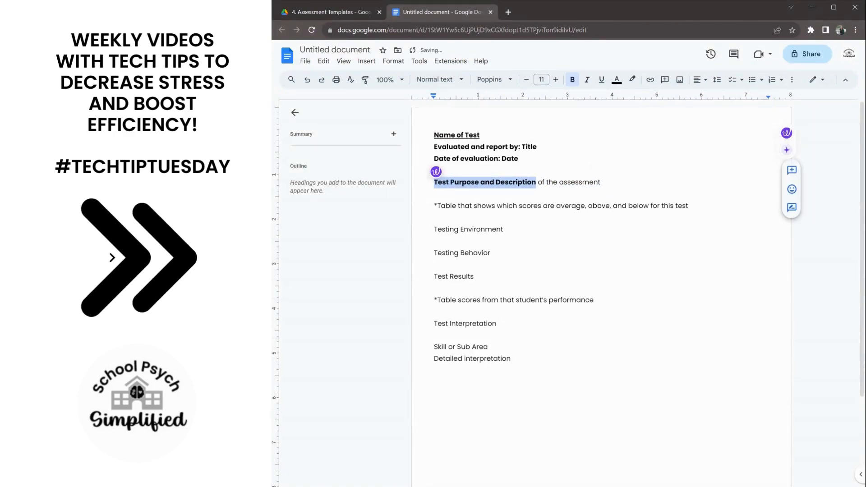
Move the text after "Test Purpose and Description" to its own line and complete it as "Details of the purpose and description of the assessment"
click(537, 183)
key(Return)
text(Detailed o)
key(BackSpace)
key(BackSpace)
key(BackSpace)
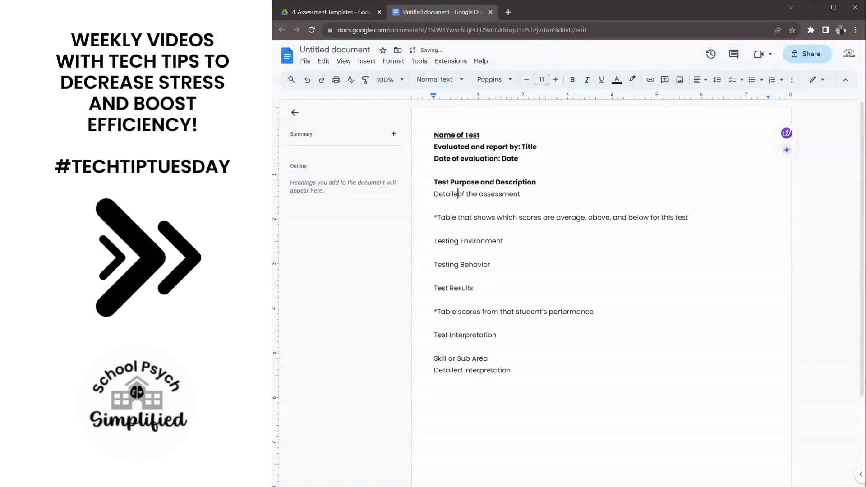
text(s of the)
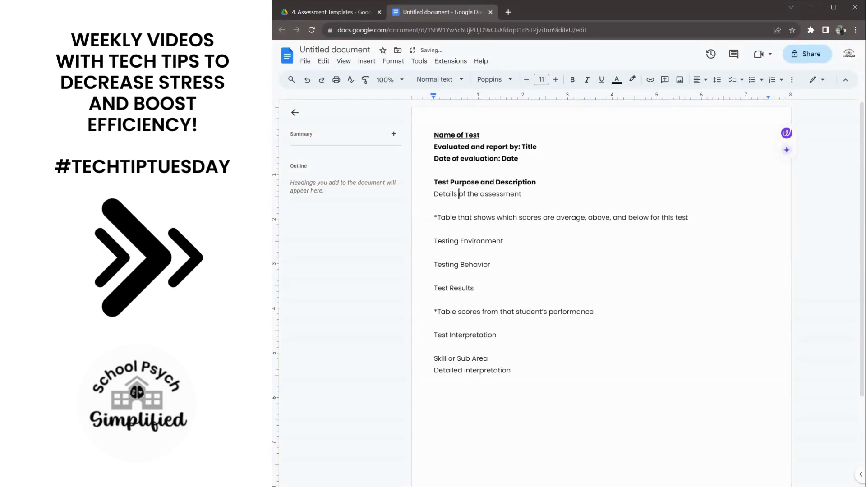
text( p)
text(urpose and d)
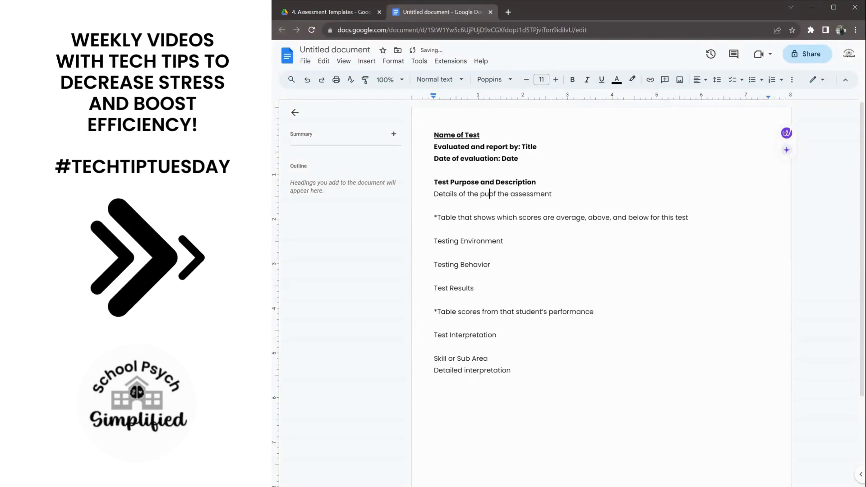
text(escri)
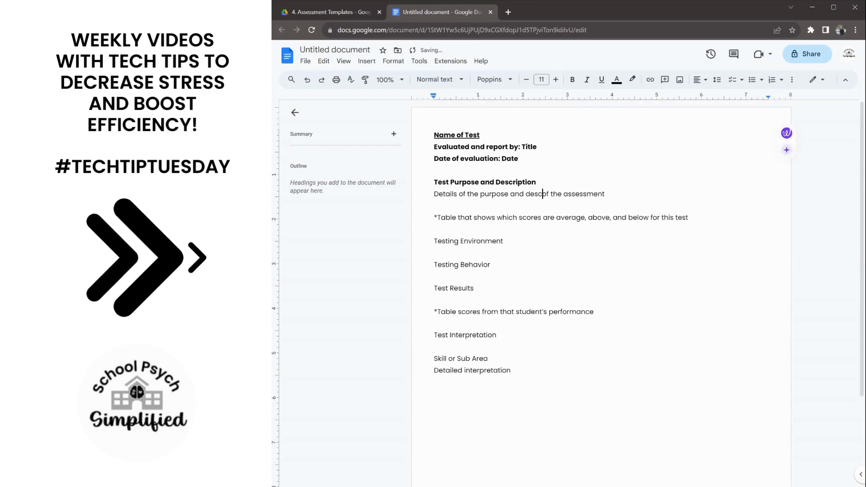
text(ption)
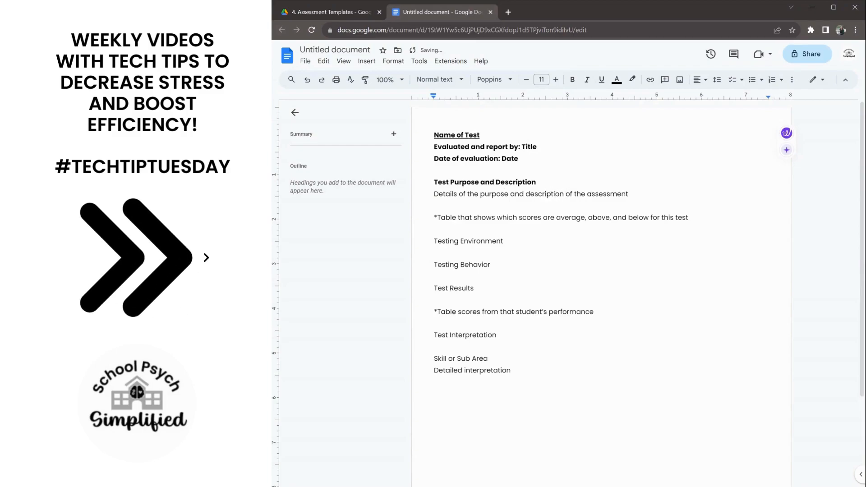
double_click(596, 194)
drag(629, 193, 434, 193)
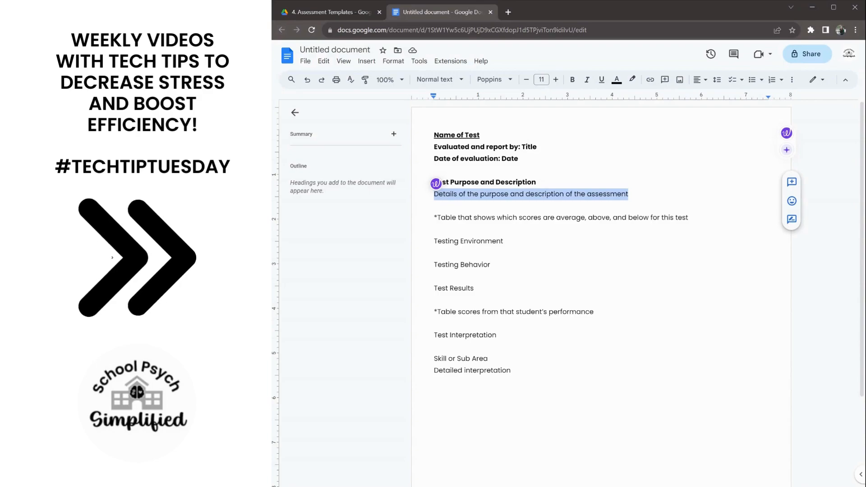
click(481, 182)
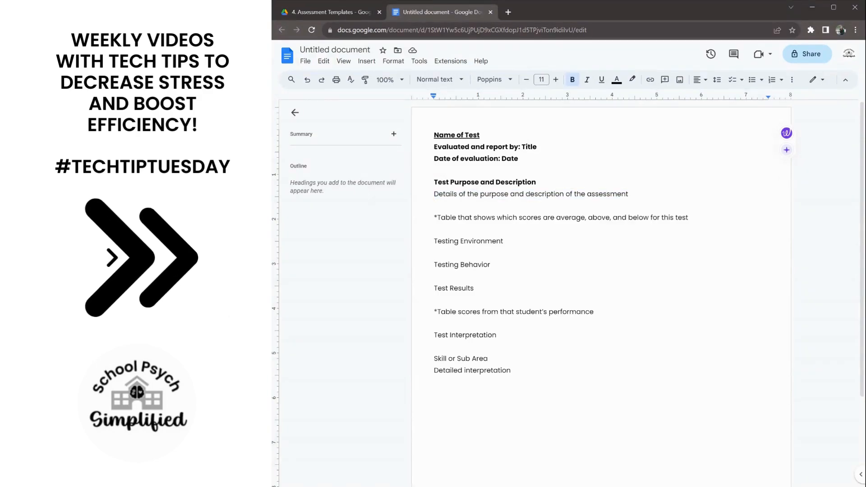
click(482, 217)
double_click(481, 218)
click(481, 217)
Insert a table with 5 columns and 5 rows on a new line below the score range placeholder
click(689, 218)
key(Return)
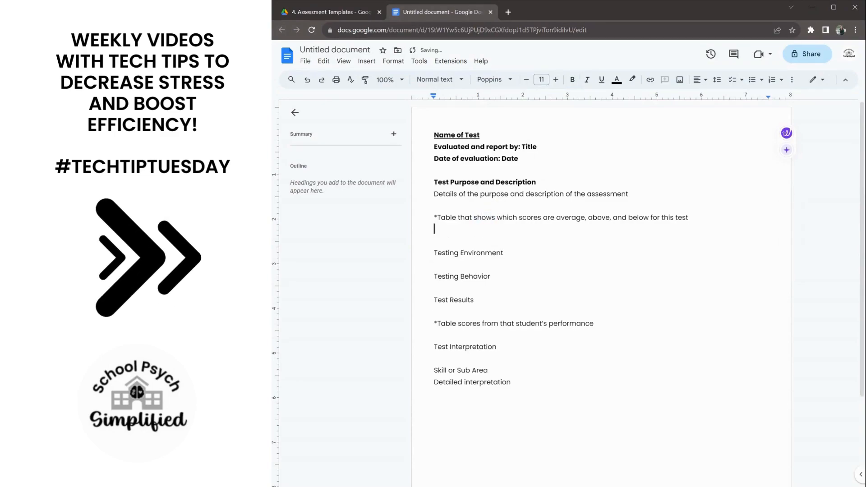
click(367, 61)
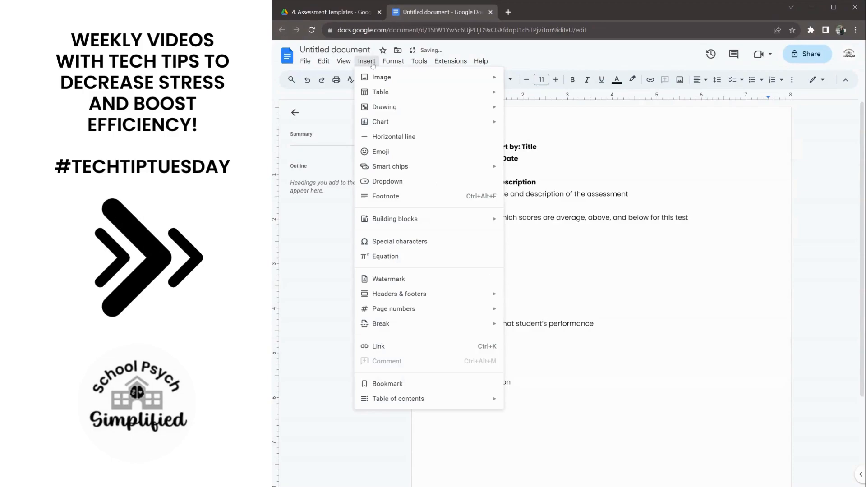
mouse_move(381, 92)
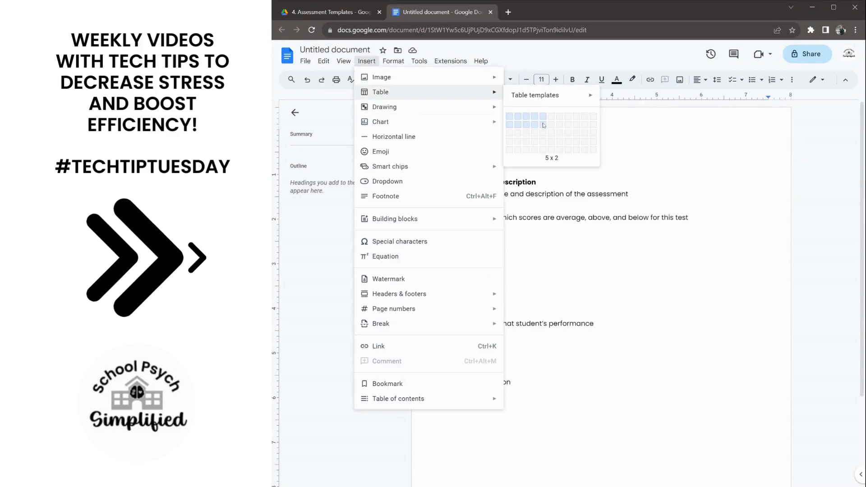
click(544, 154)
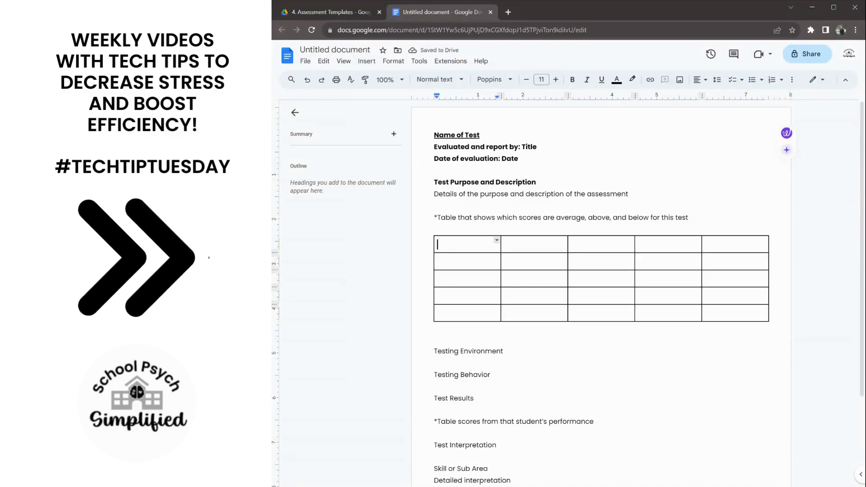
Fill the first four cells of the table's third row with "90 - 109", "9 - 10", "25 - 74" and "Average"
click(439, 279)
text(90 - )
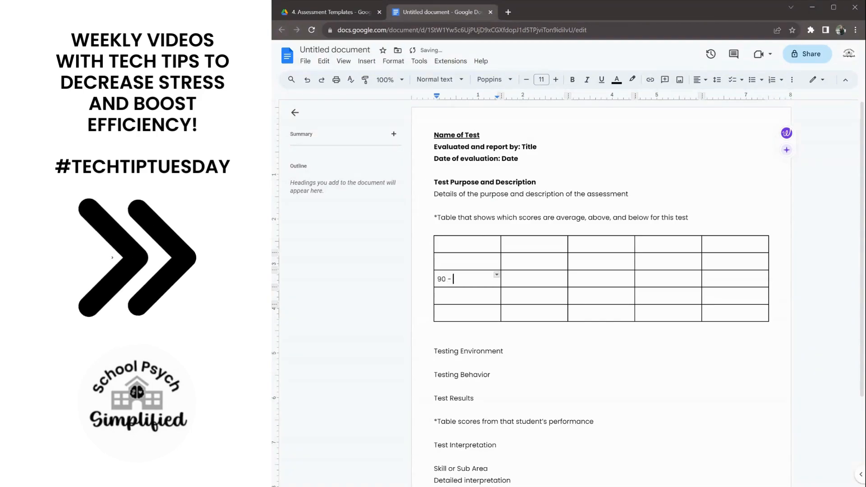
text(019)
key(Tab)
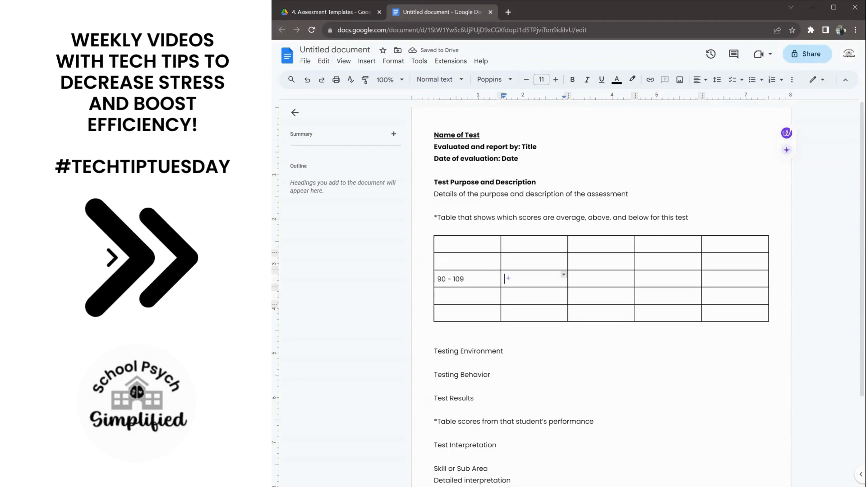
text(9 - 10)
key(Tab)
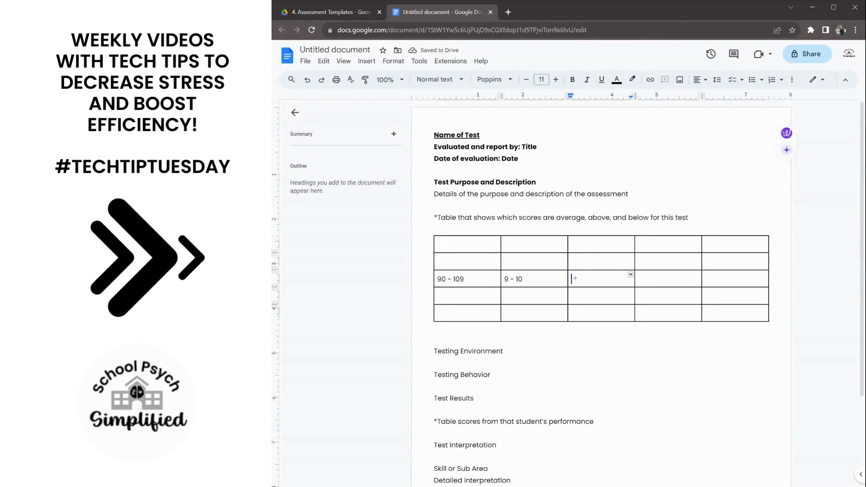
text(25 - 74)
key(Tab)
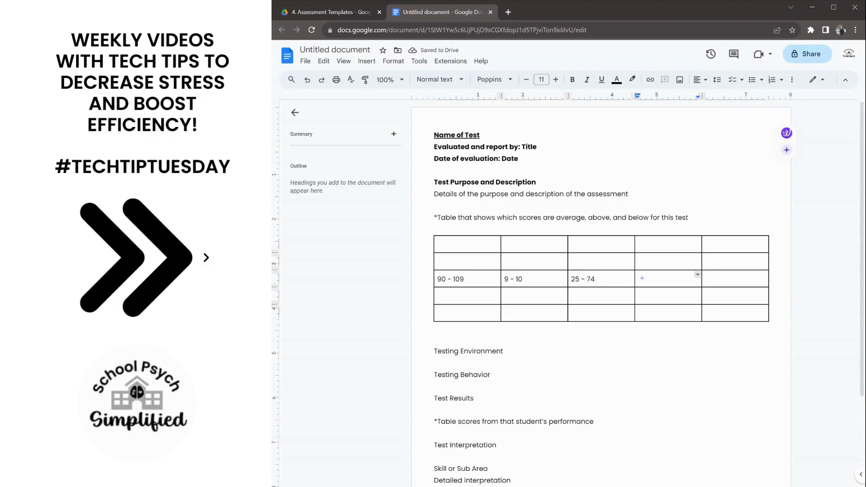
text(Average)
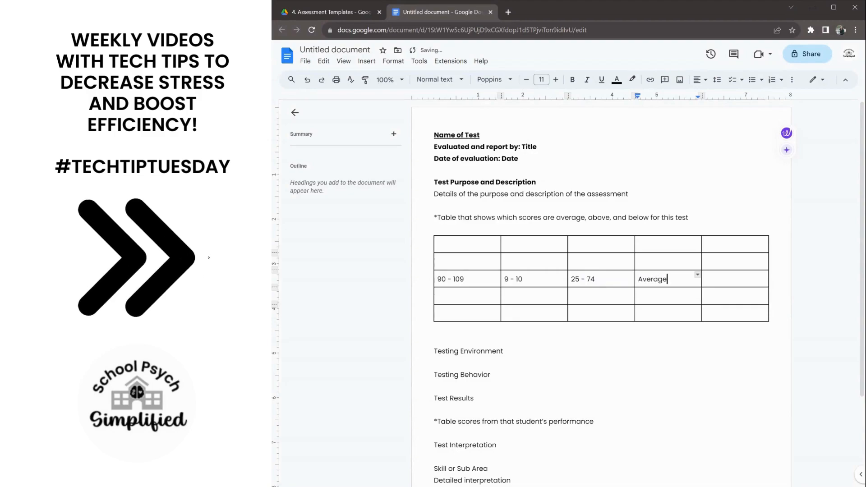
Delete the empty fifth column of the score range table
click(711, 244)
right_click(711, 244)
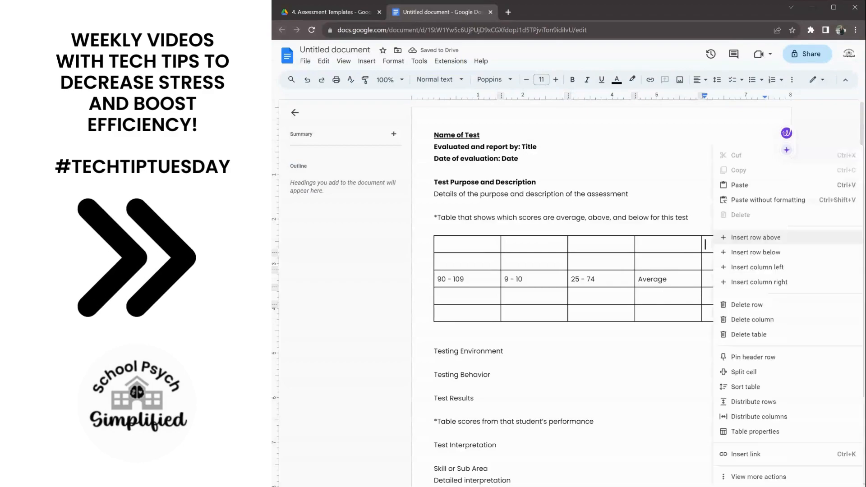
click(759, 320)
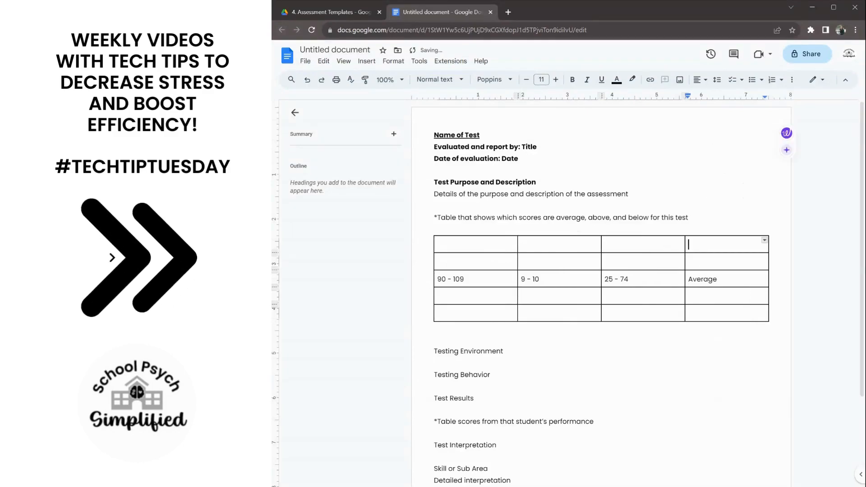
Delete the placeholder line "*Table that shows which scores are average, above, and below for this test" above the table
click(476, 245)
double_click(476, 262)
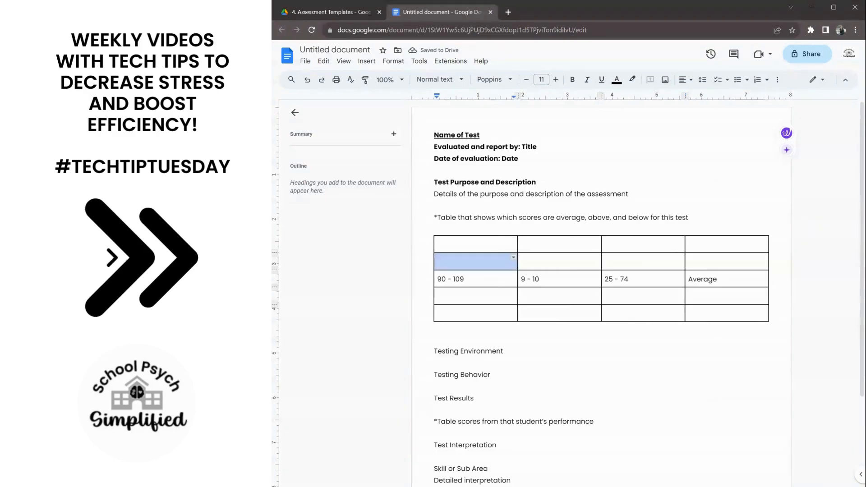
click(476, 261)
click(476, 327)
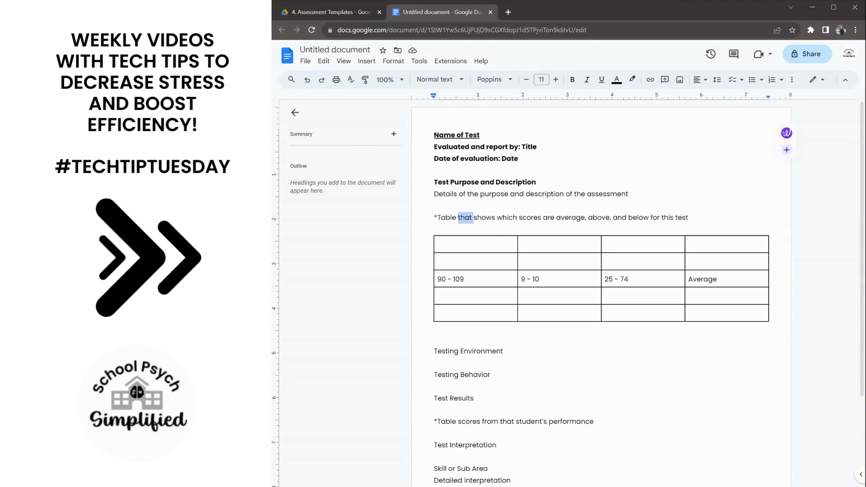
triple_click(465, 217)
key(BackSpace)
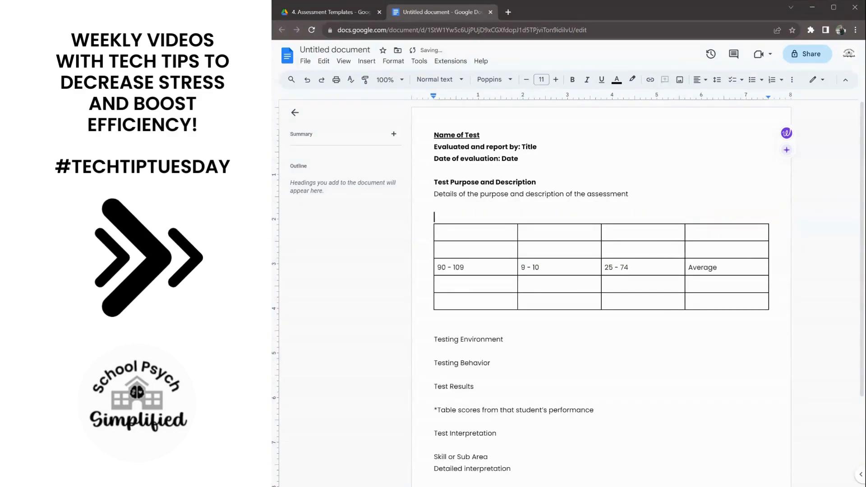
Remove the extra blank lines directly above and below the score range table
key(BackSpace)
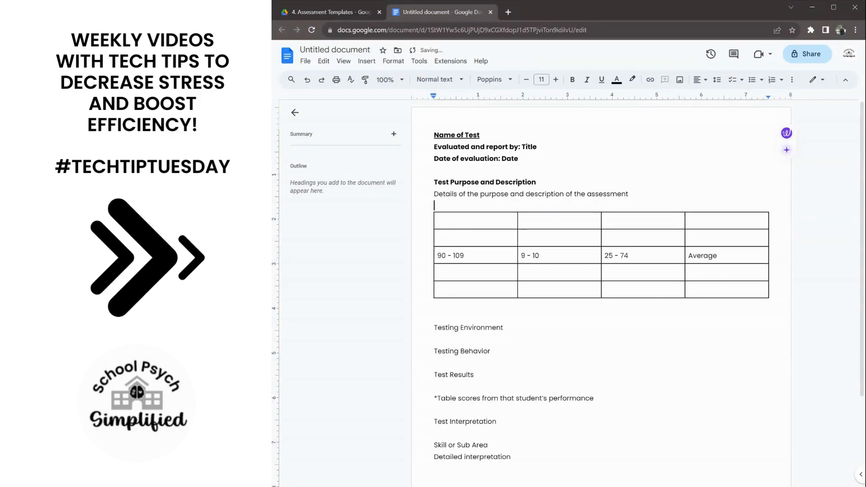
click(434, 340)
click(435, 316)
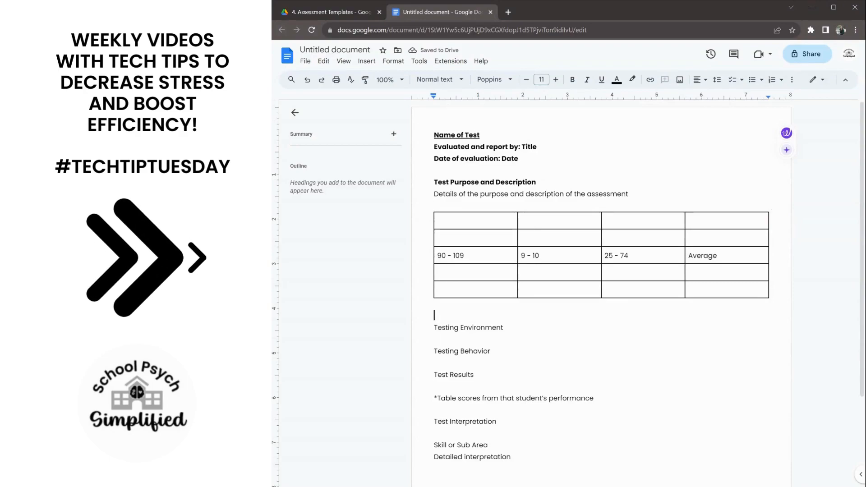
key(Delete)
Bold the "Testing Environment" heading and add "Details about the testing space and standardization" beneath it, followed by a blank line
key(ctrl+shift+Right)
key(ctrl+shift+Right)
click(573, 80)
key(Down)
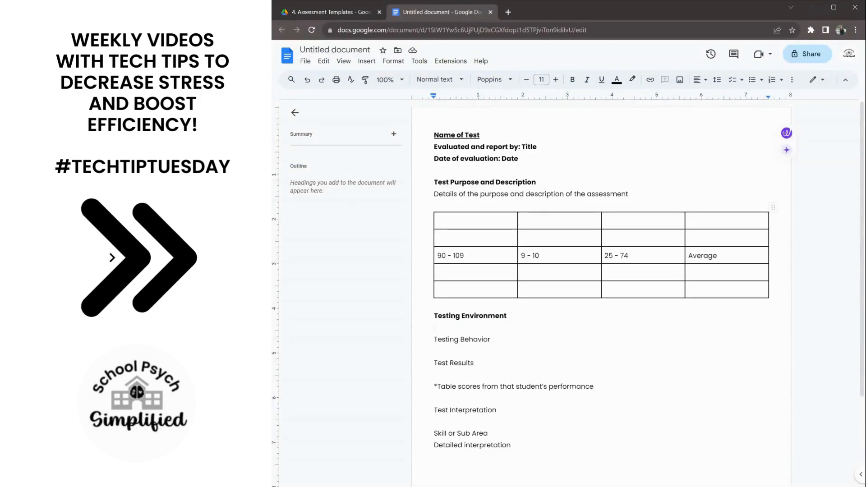
text(Details about the testing)
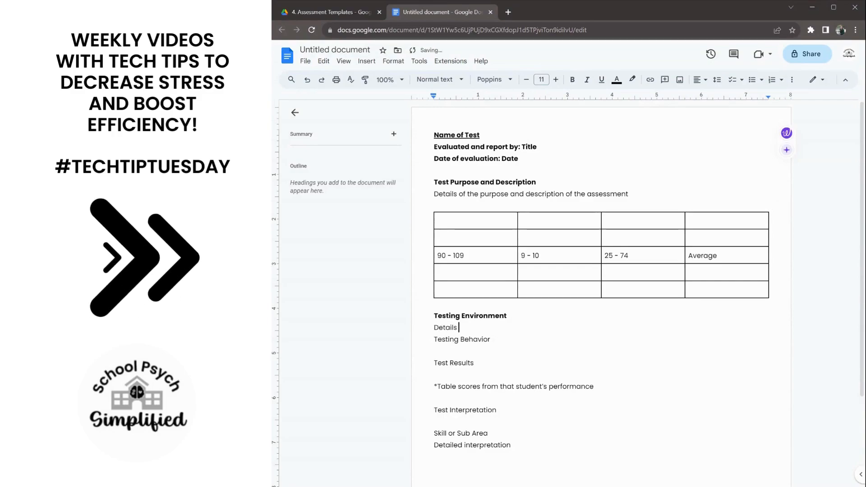
text( space)
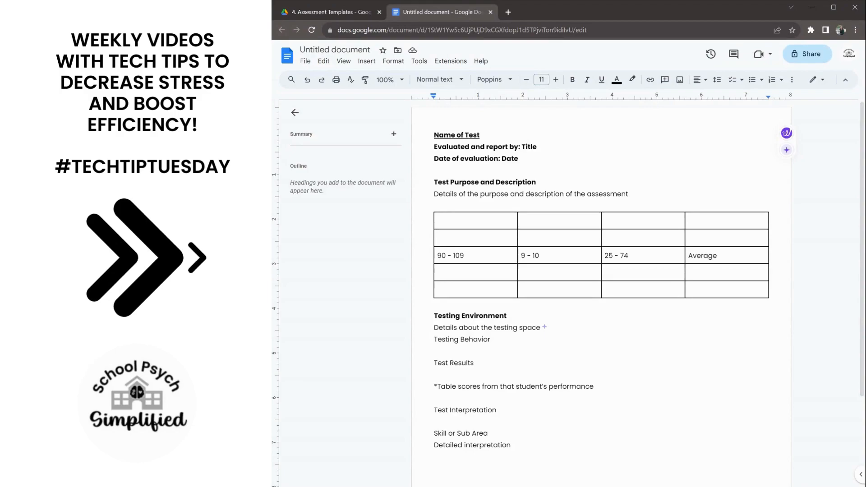
text(and sta)
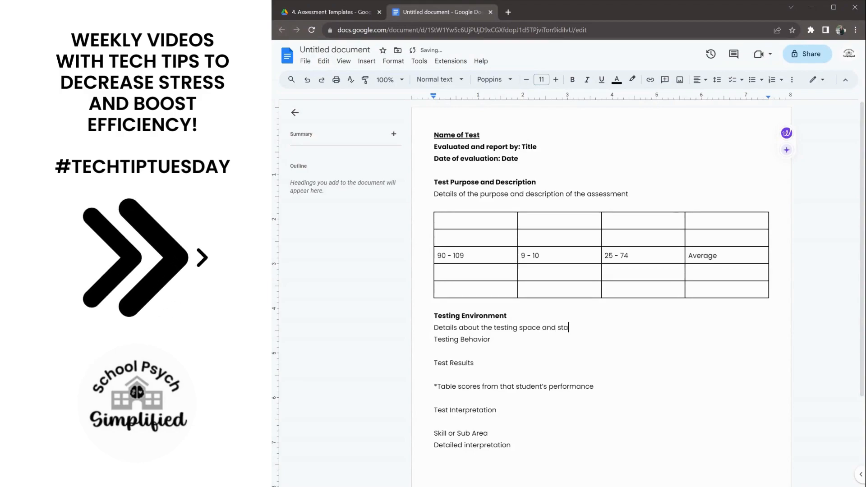
text(ndardization)
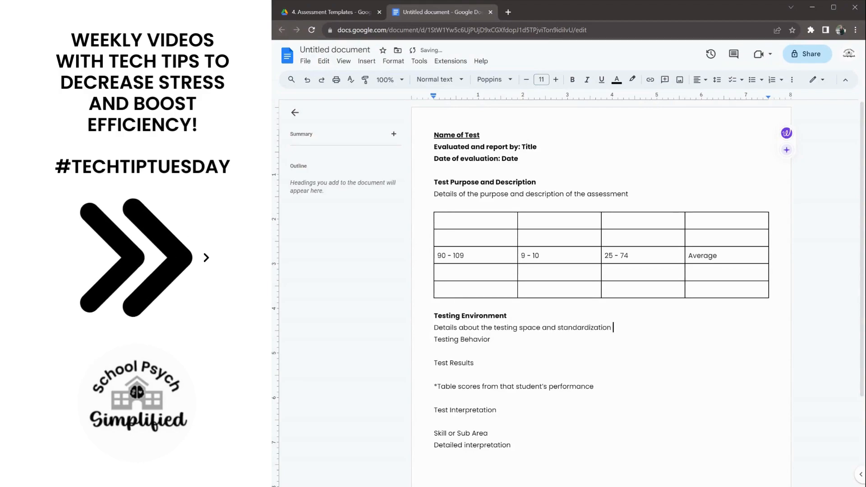
key(Return)
Bold the "Testing Behavior" heading and add "Transition, behavior during assessment" beneath it, followed by a blank line
scroll(448, 315, down, 1)
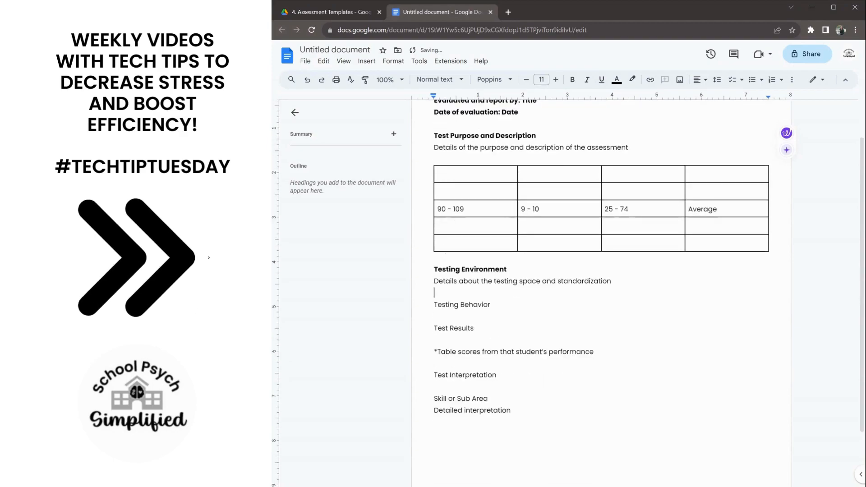
triple_click(448, 305)
key(ctrl+b)
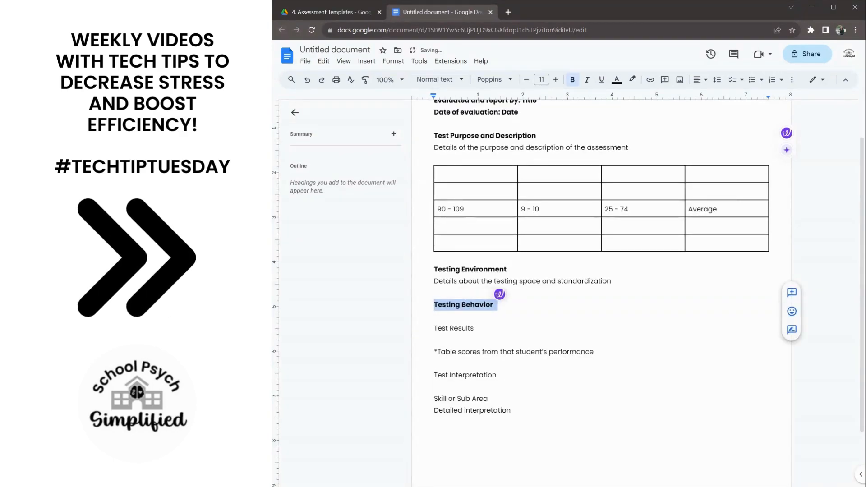
click(434, 316)
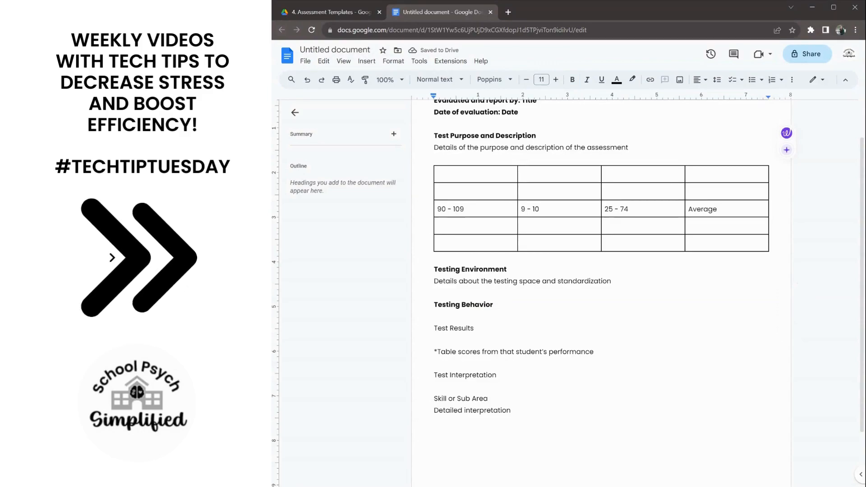
text(Transitioned)
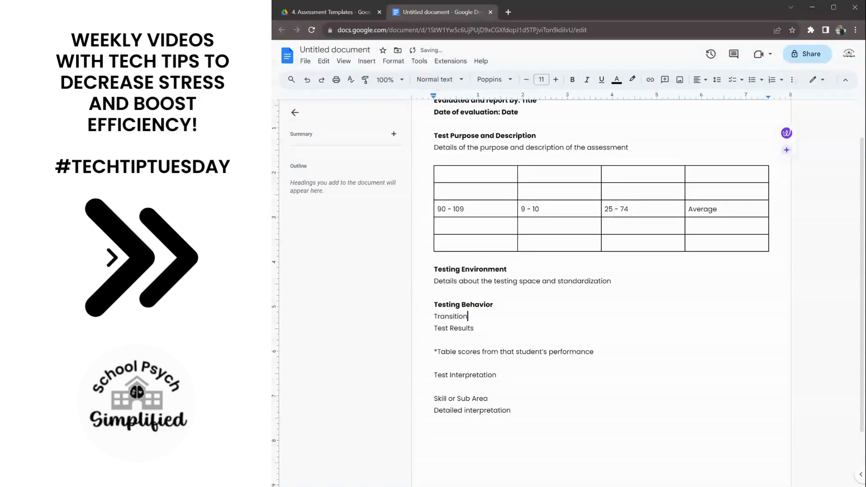
key(BackSpace)
key(BackSpace)
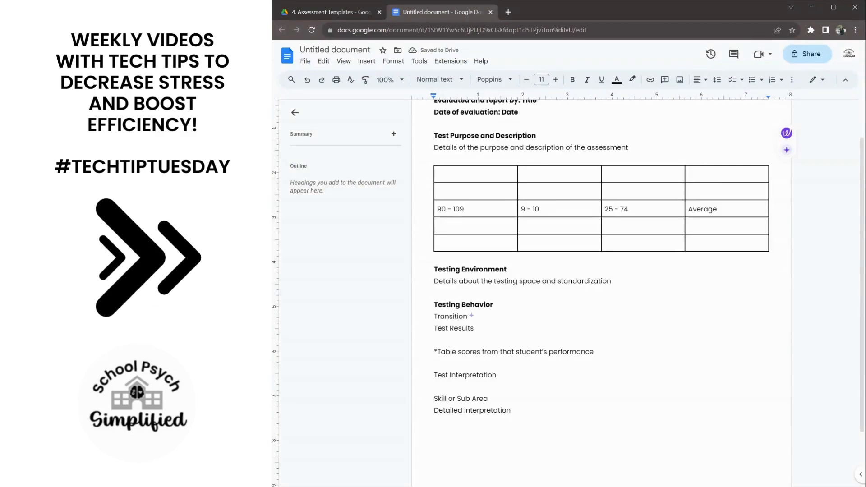
text(,)
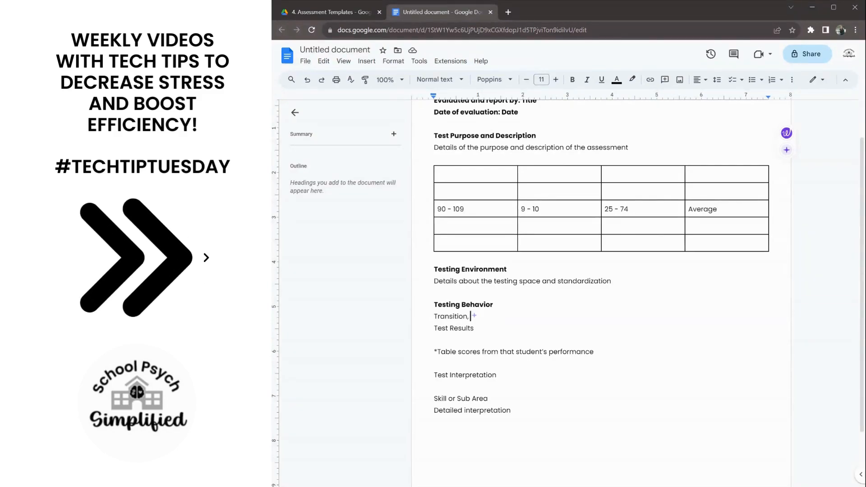
text(behavior during assessme)
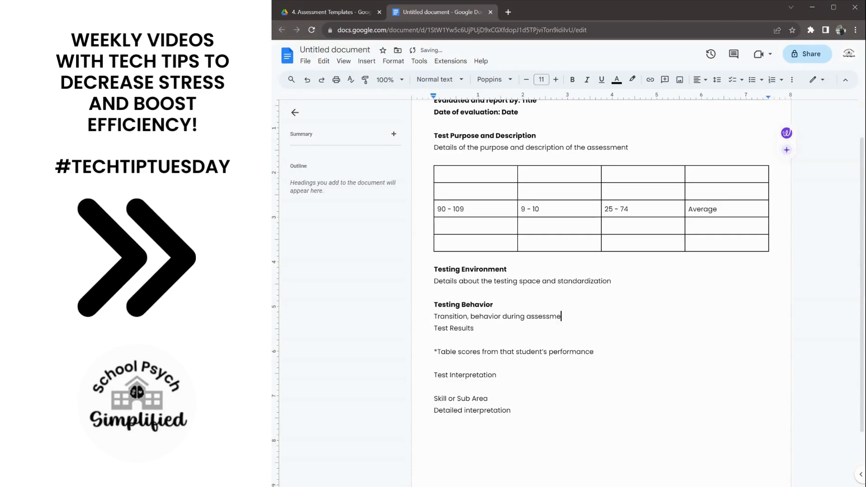
text(nt)
key(Return)
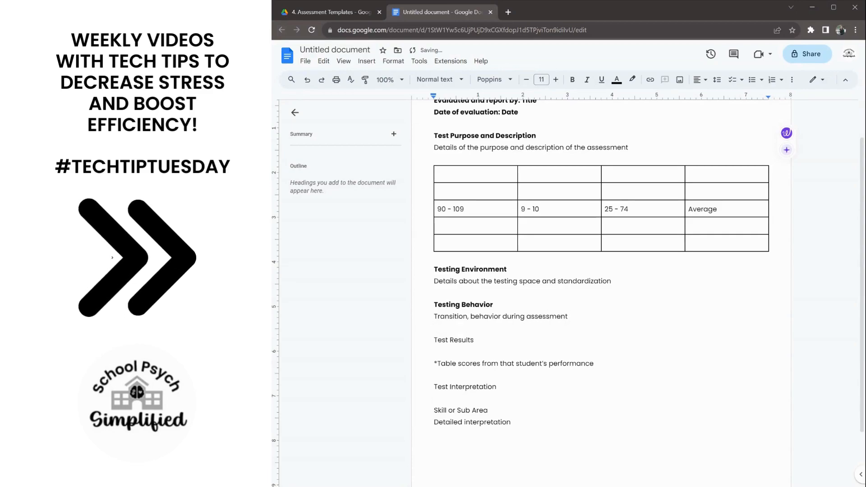
Bold the "Test Results" heading and add "The table below outlines STUDENT's score and interpretation of his/her performance." beneath it, followed by a blank line
triple_click(454, 341)
key(ctrl+b)
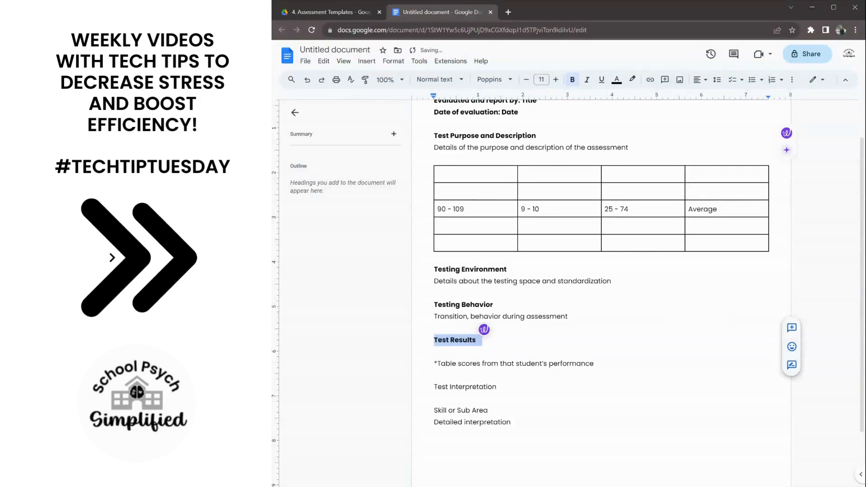
click(478, 340)
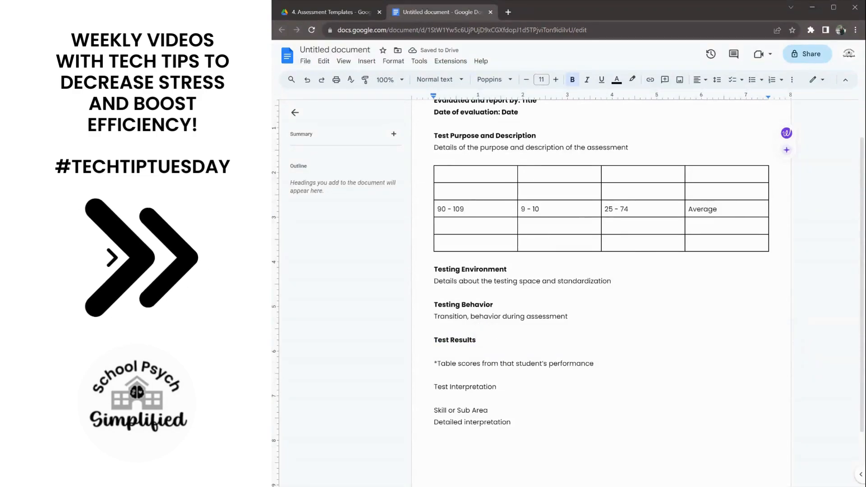
click(435, 351)
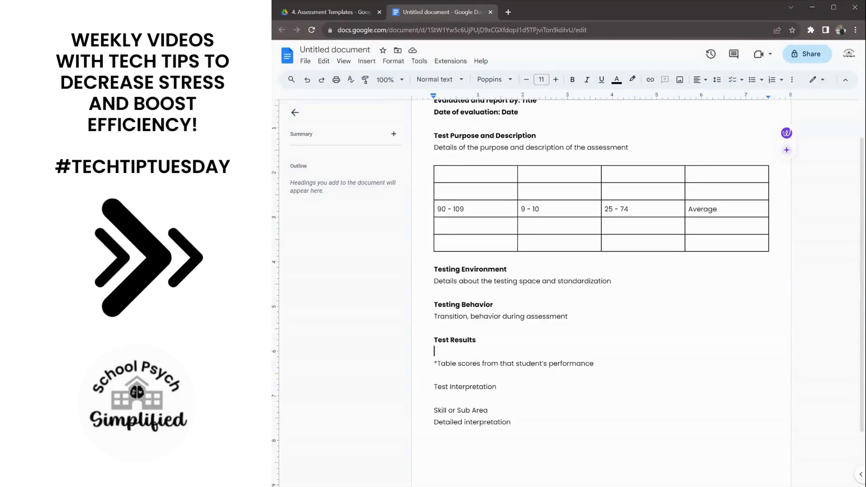
text(The tab)
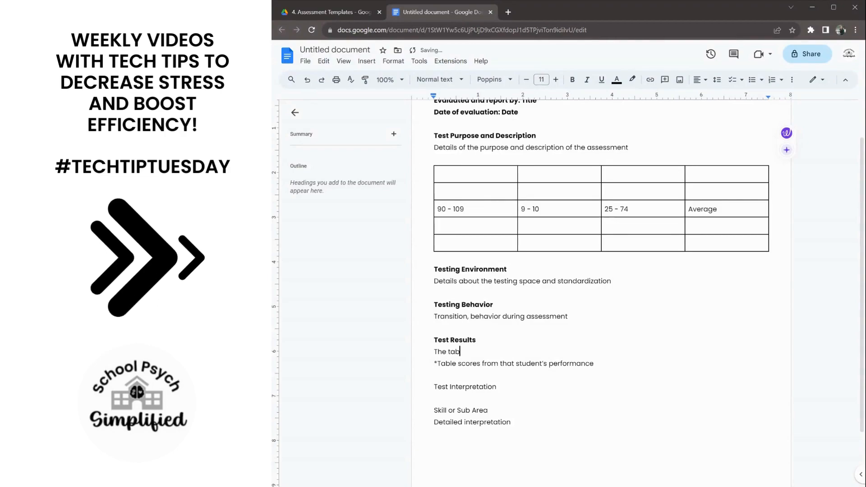
text(le below)
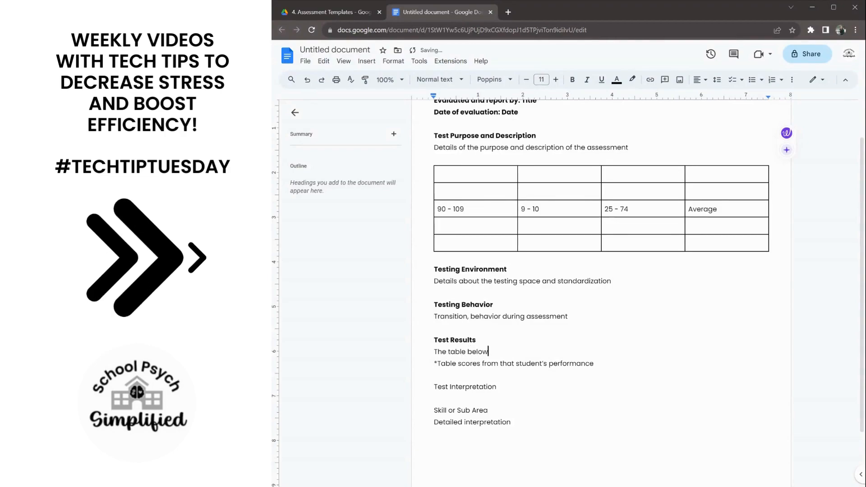
text( outlines)
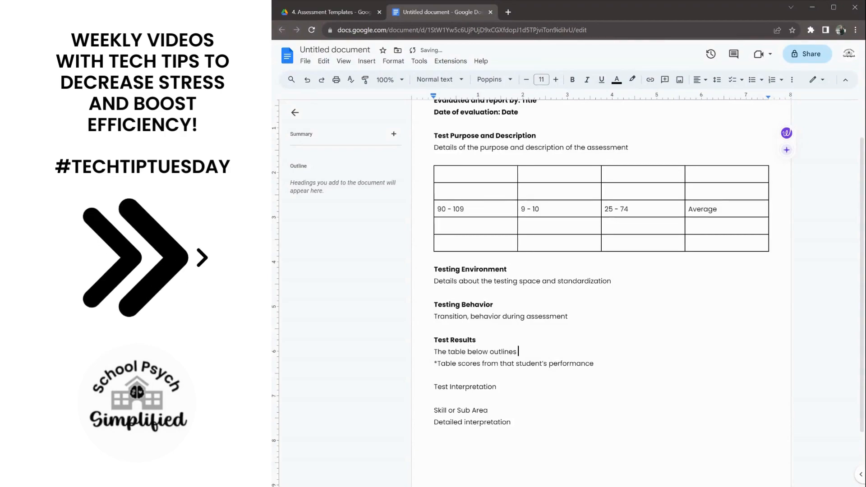
text( STUDENT)
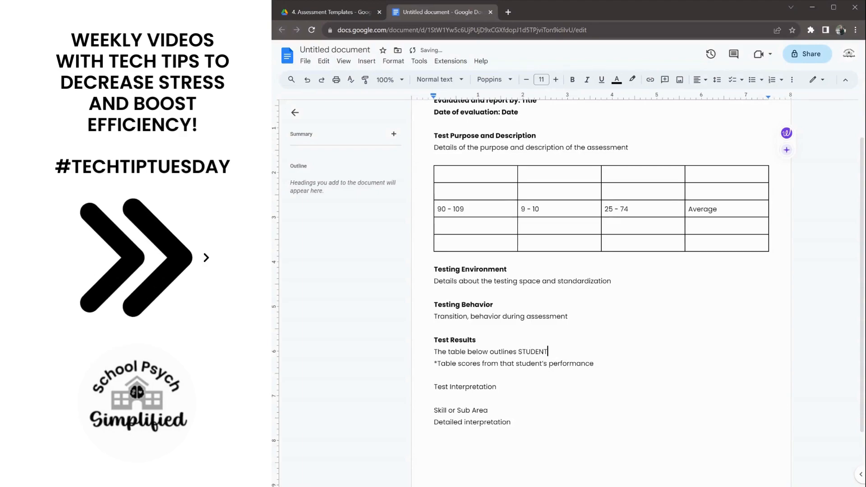
text('s score)
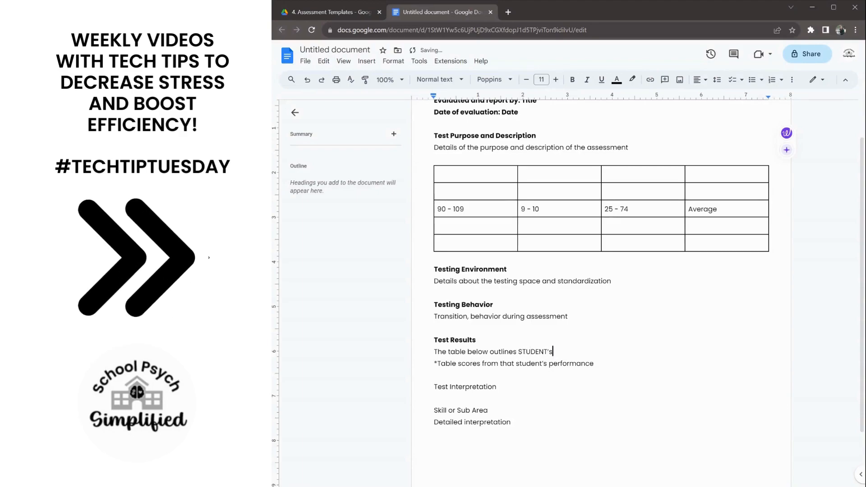
text( and interpreta)
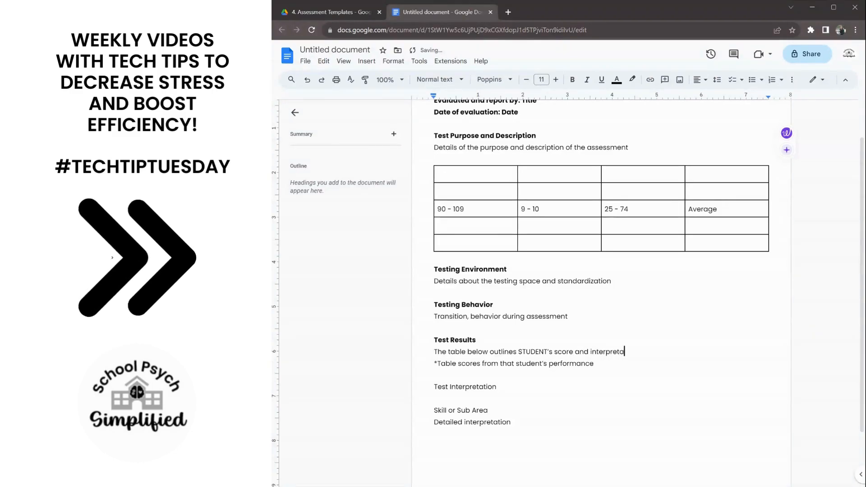
text(tion of his/her performance.)
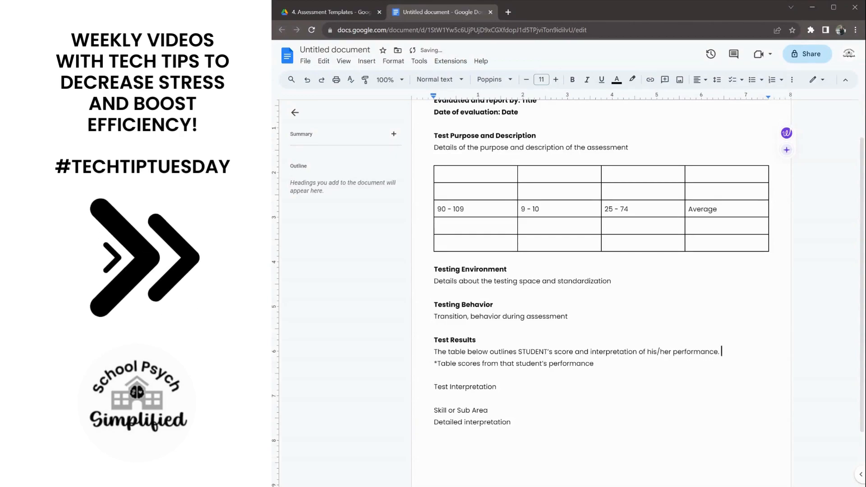
key(Return)
Delete the placeholder text "*Table scores from that student's performance" in the Test Results section
triple_click(498, 375)
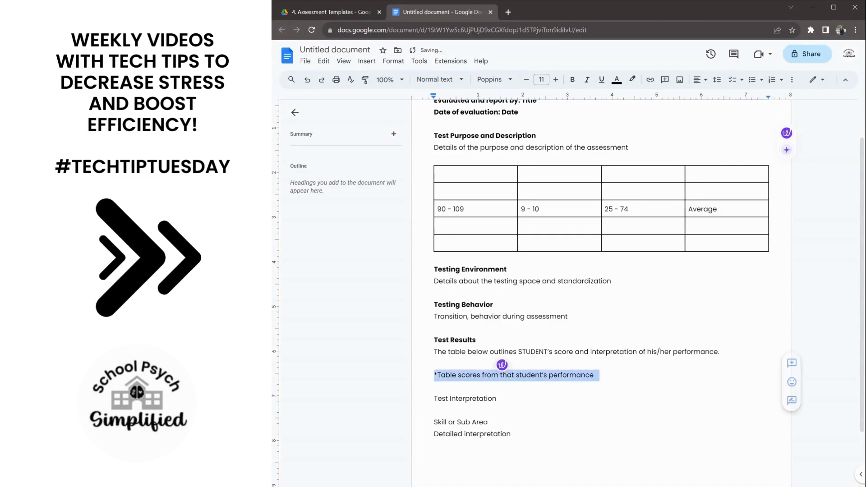
click(498, 375)
triple_click(498, 375)
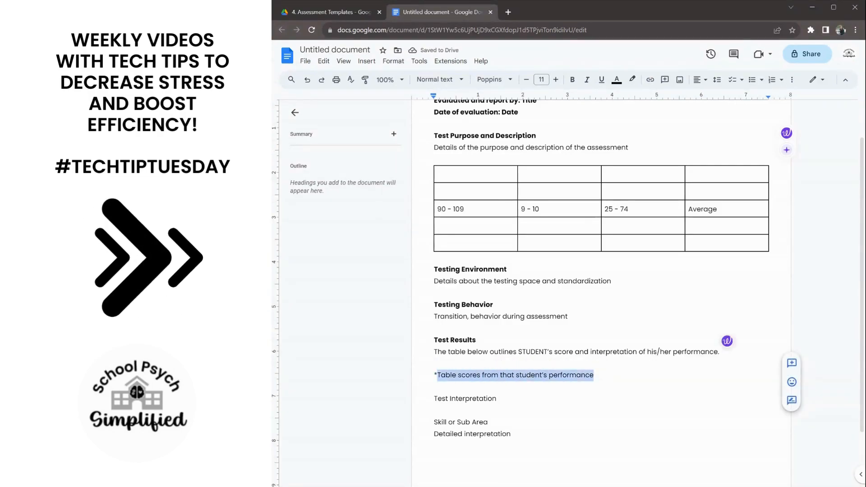
key(BackSpace)
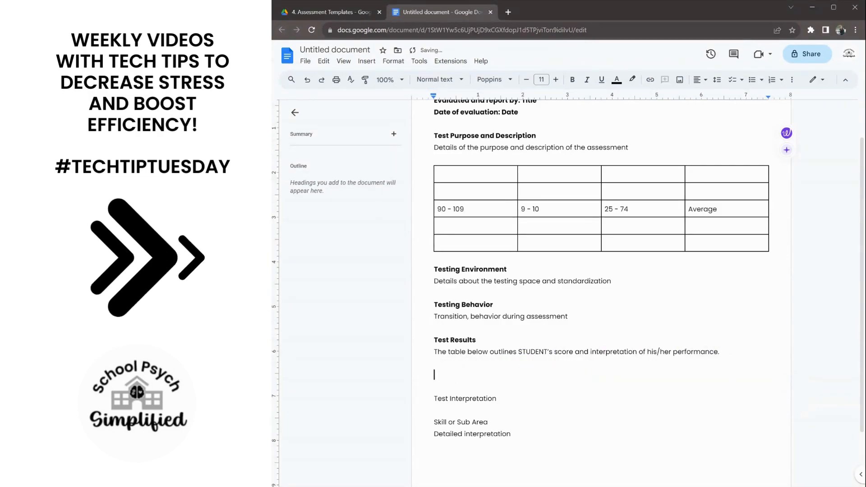
Insert a table with 3 columns and 7 rows under the Test Results sentence and remove the extra blank line above it
click(367, 61)
mouse_move(381, 92)
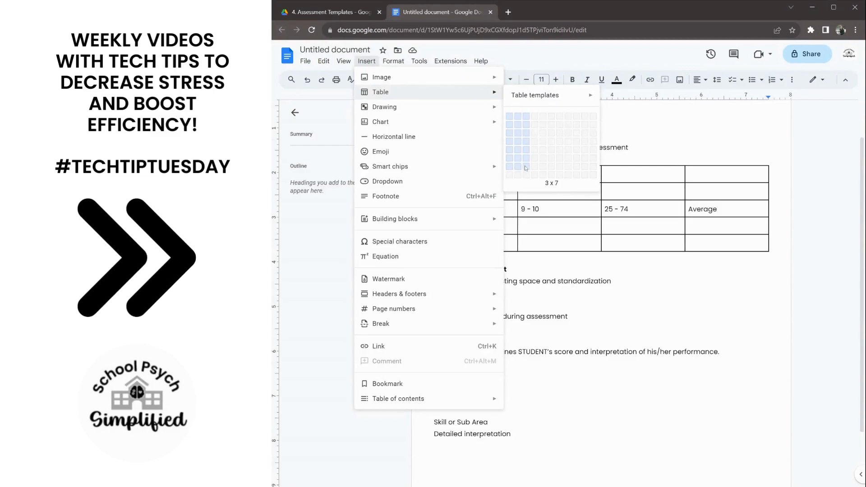
click(525, 168)
click(435, 375)
key(BackSpace)
Fill the last row of the Test Results table with "Overall Score", "95" and "Average"
scroll(602, 289, down, 2)
click(438, 389)
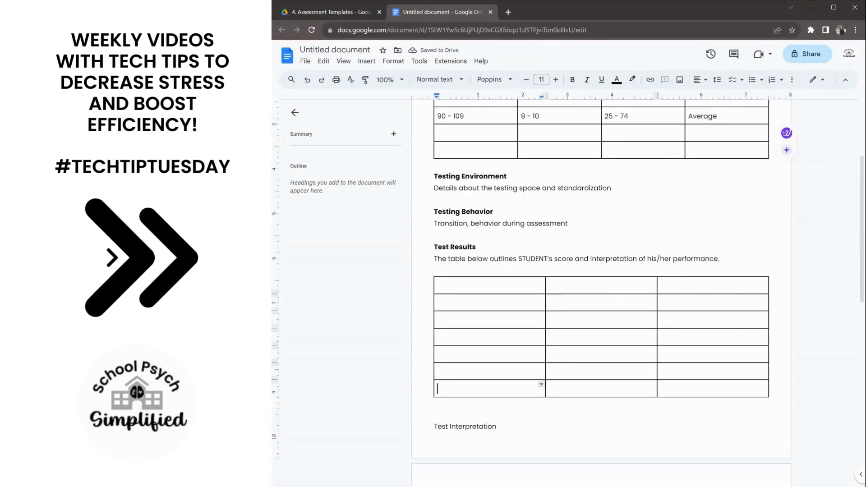
text(Overall Score)
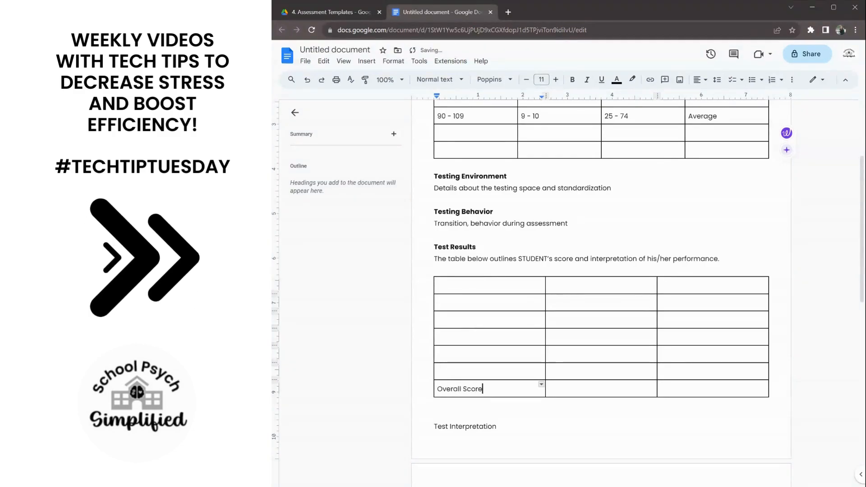
key(Tab)
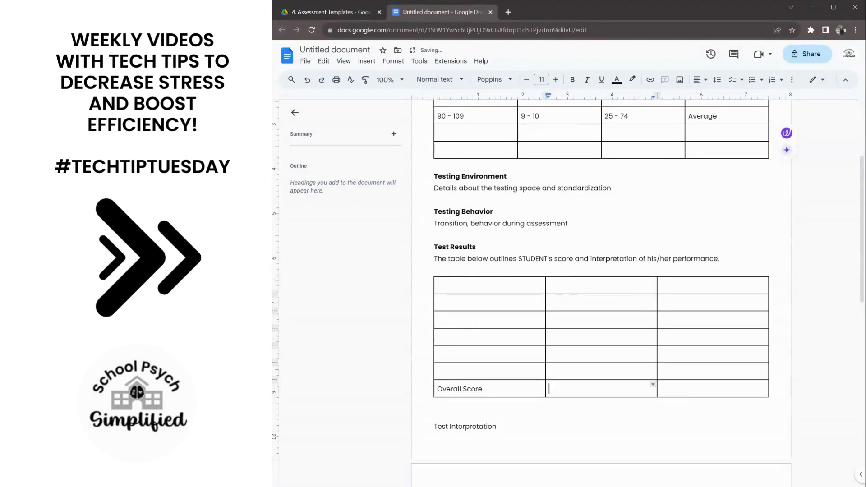
text(95)
key(Tab)
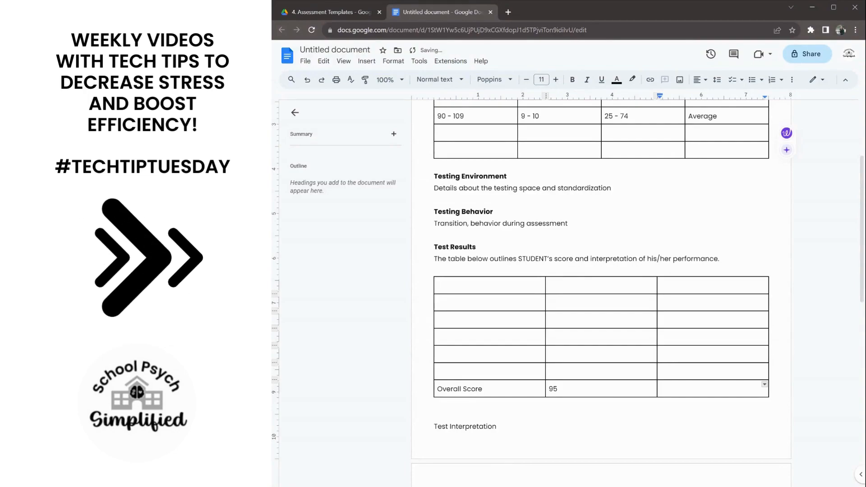
text(Average)
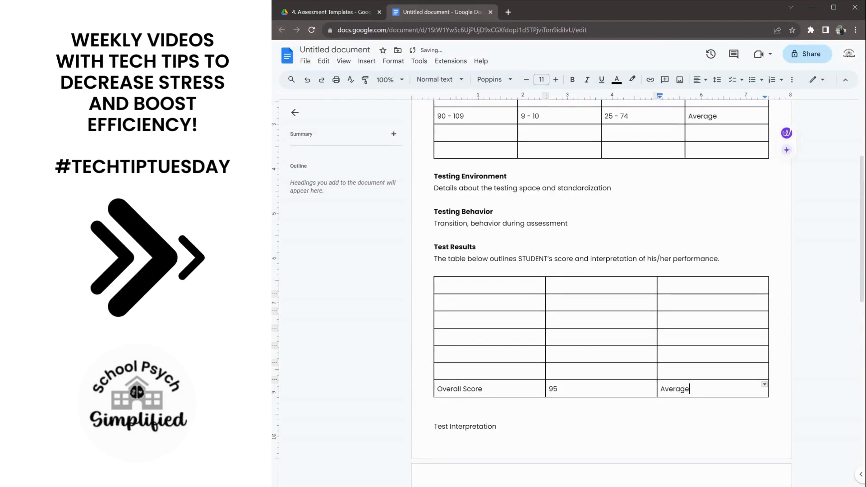
Delete the extra blank line between the Test Results table and the "Test Interpretation" heading
scroll(602, 294, down, 2)
click(435, 322)
key(Delete)
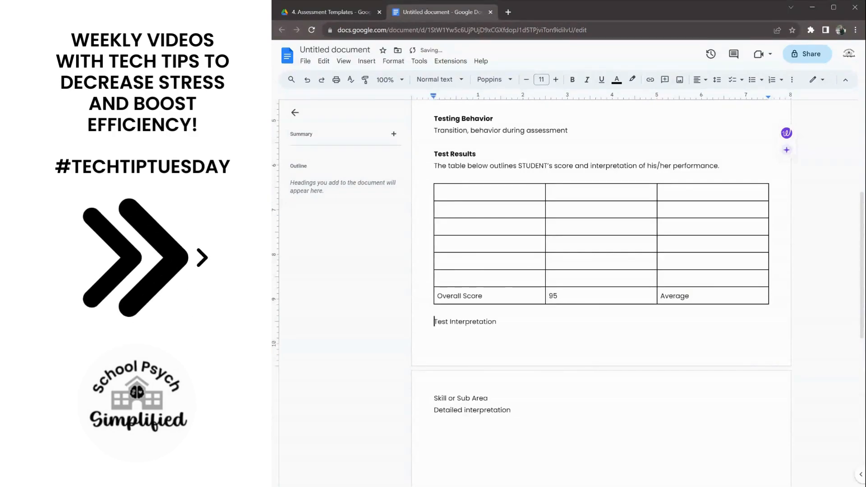
Bold the "Test Interpretation" heading and enter "Performance as compared to peers" on the line below it
triple_click(479, 322)
key(ctrl+b)
click(435, 334)
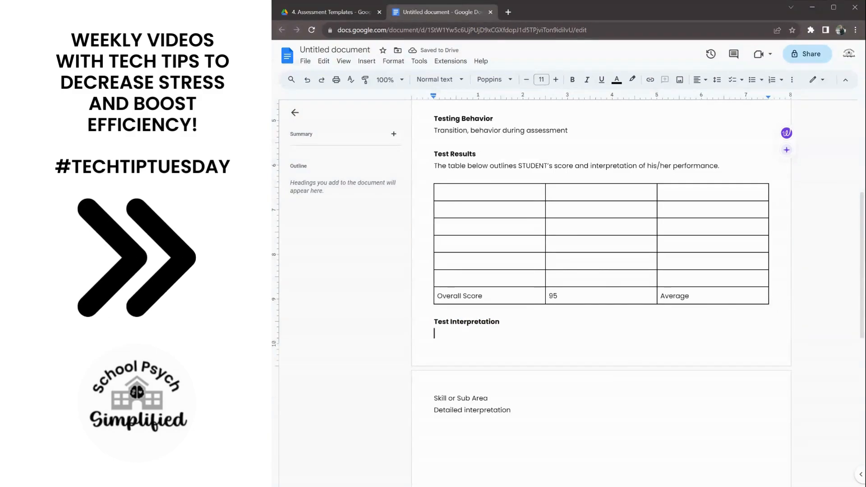
text(Performance as compared to peers)
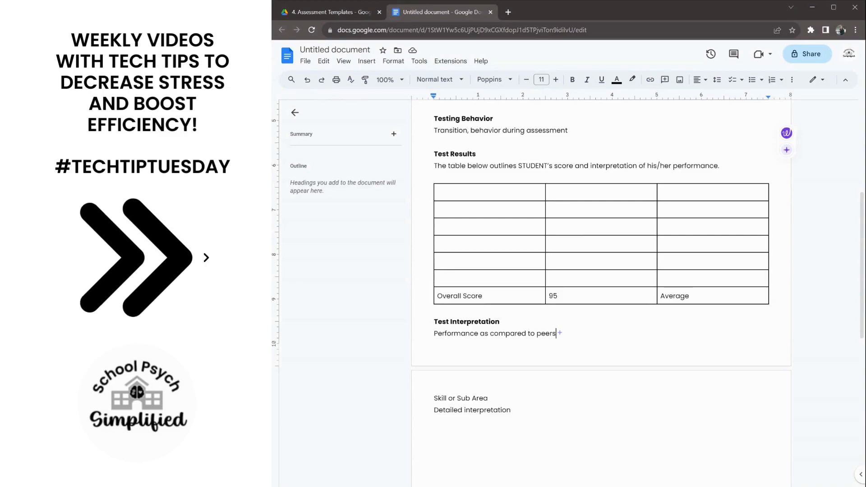
Format the "Skill or Sub Area" heading as bold and italic
double_click(465, 398)
triple_click(465, 399)
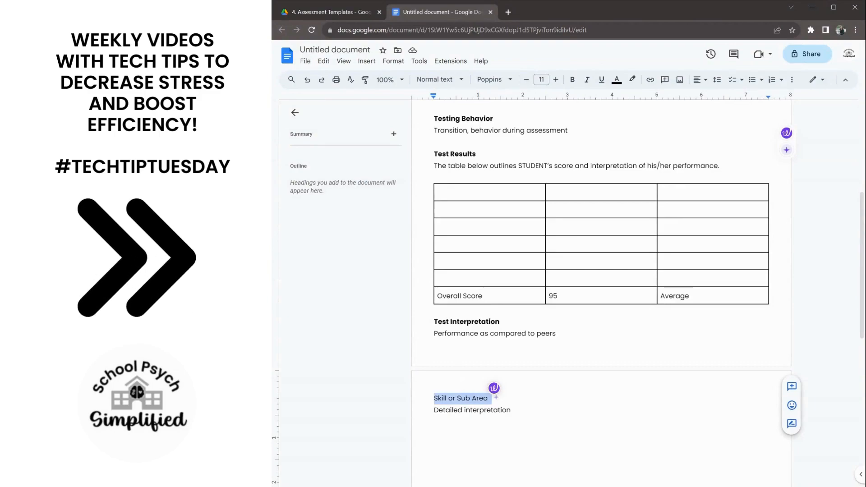
key(ctrl+b)
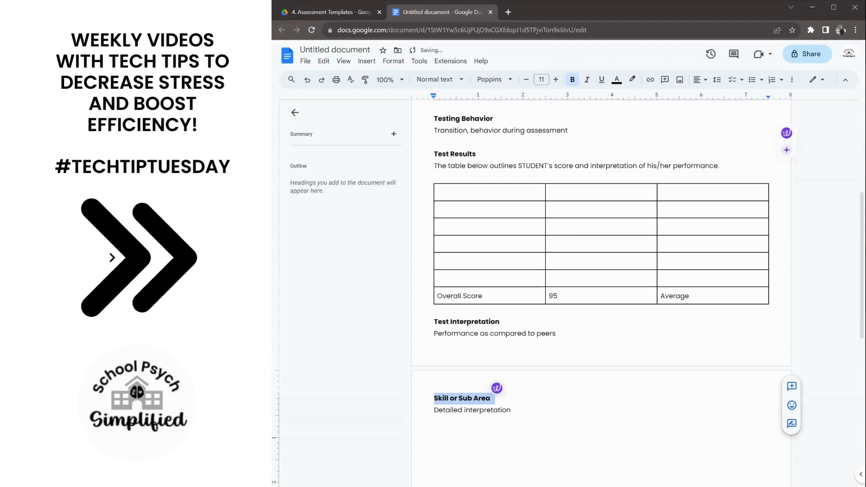
key(ctrl+i)
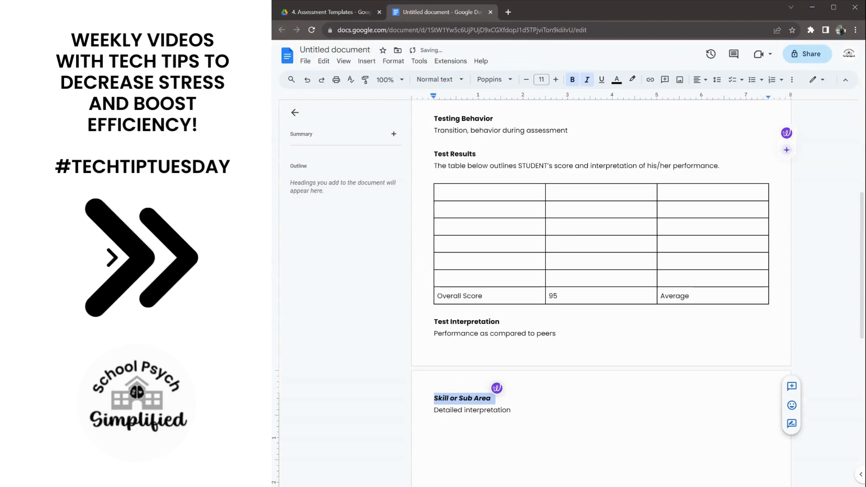
Add a "Subtest" heading with "Detailed Interpretation" beneath it, below the Skill or Sub Area text and separated by a blank line
click(472, 410)
key(End)
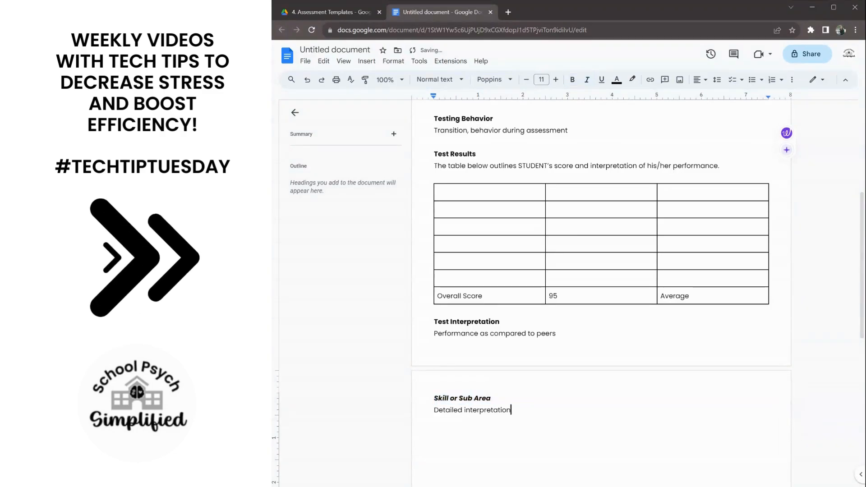
key(Return)
text(Subtest)
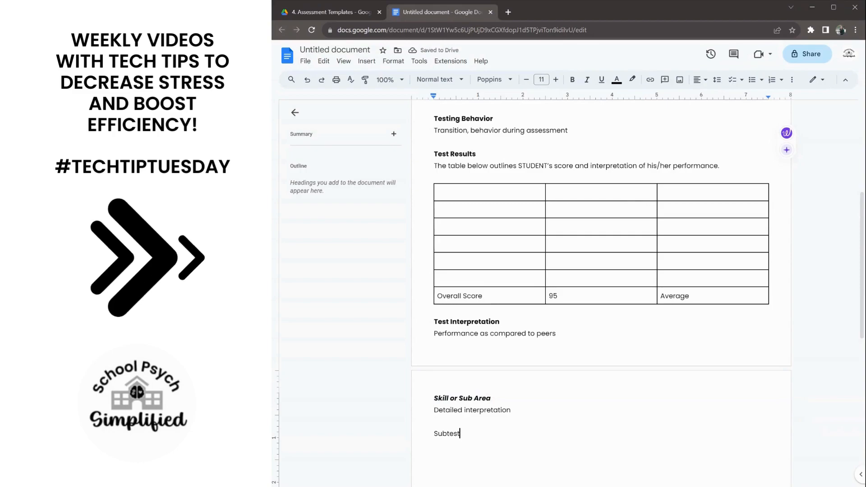
key(Return)
text(De)
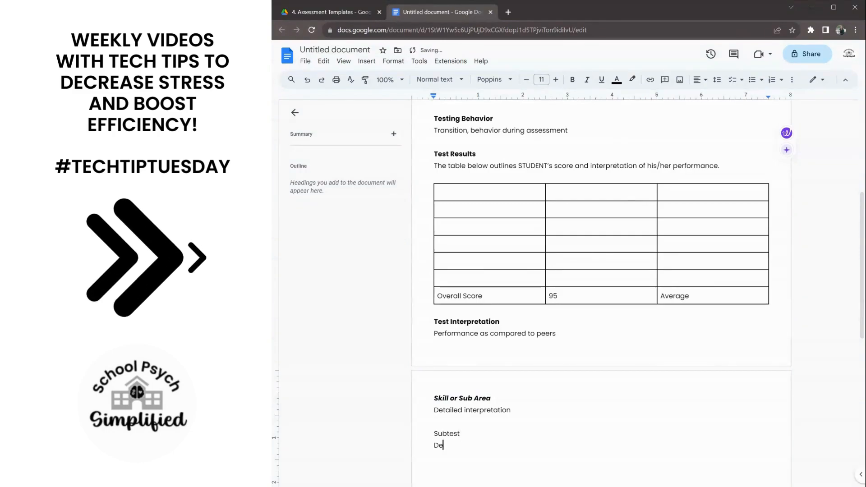
text(tailed Interpretaion)
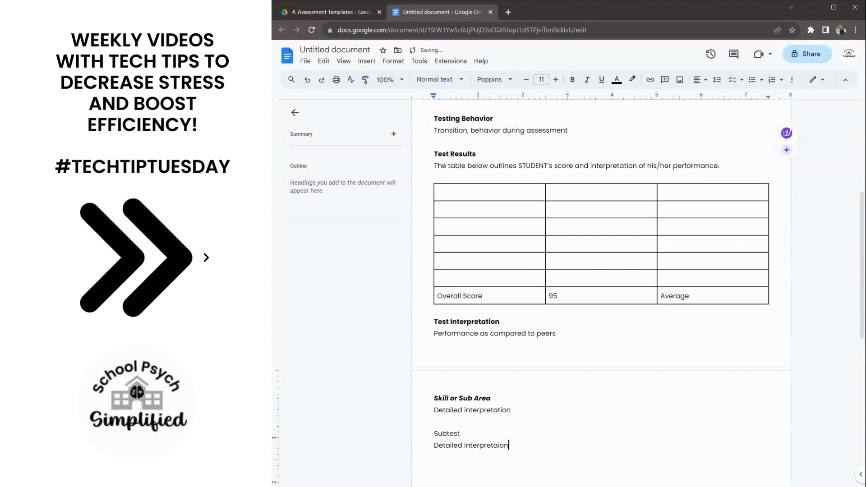
key(BackSpace)
key(BackSpace)
key(BackSpace)
key(BackSpace)
text(ation)
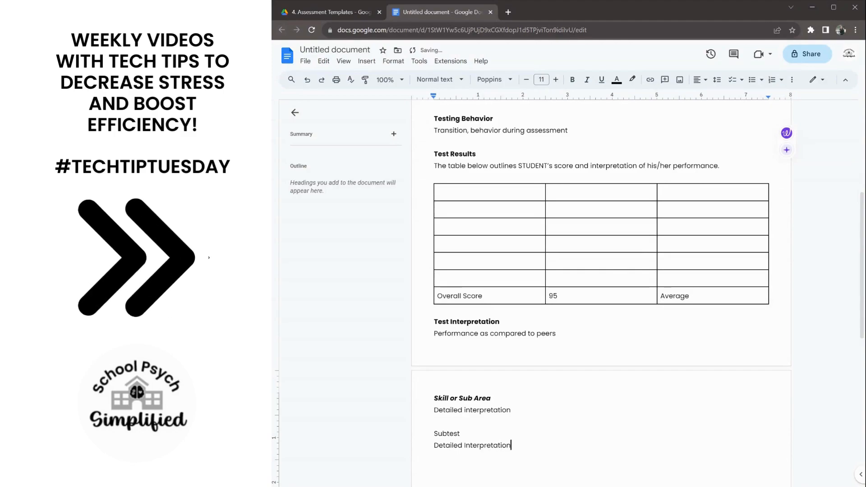
Format the "Subtest" heading as italic and underlined
scroll(602, 293, down, 2)
triple_click(443, 340)
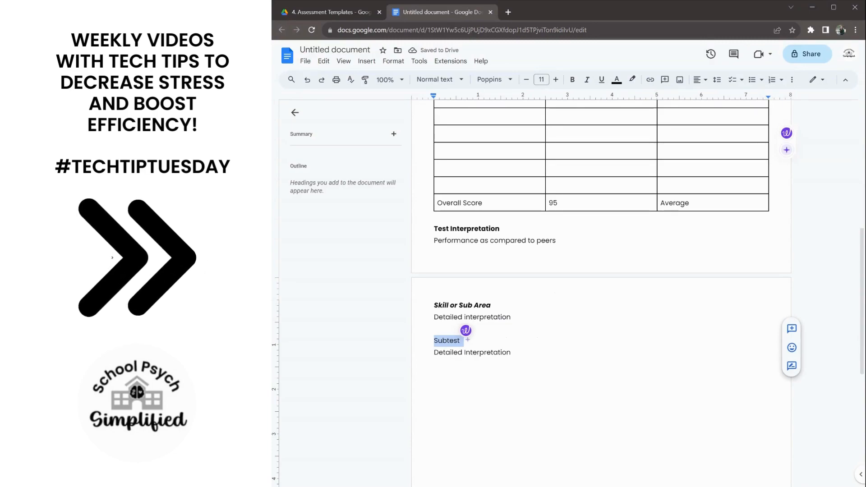
key(ctrl+i)
key(ctrl+u)
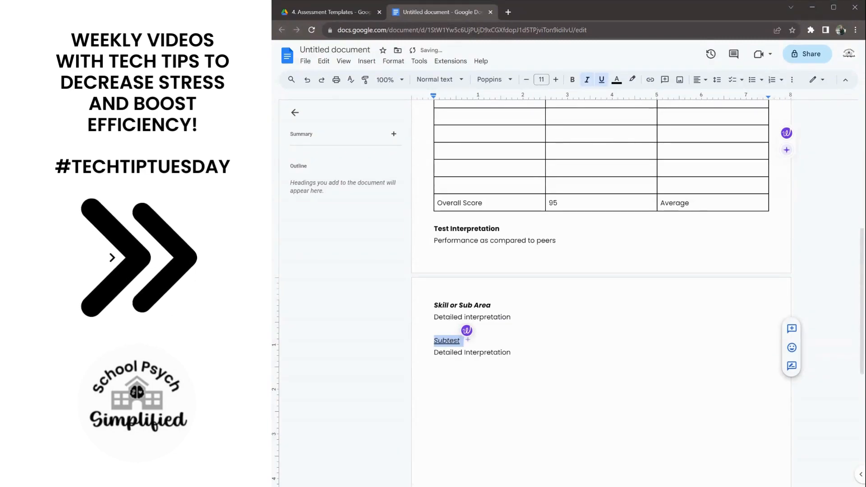
click(511, 353)
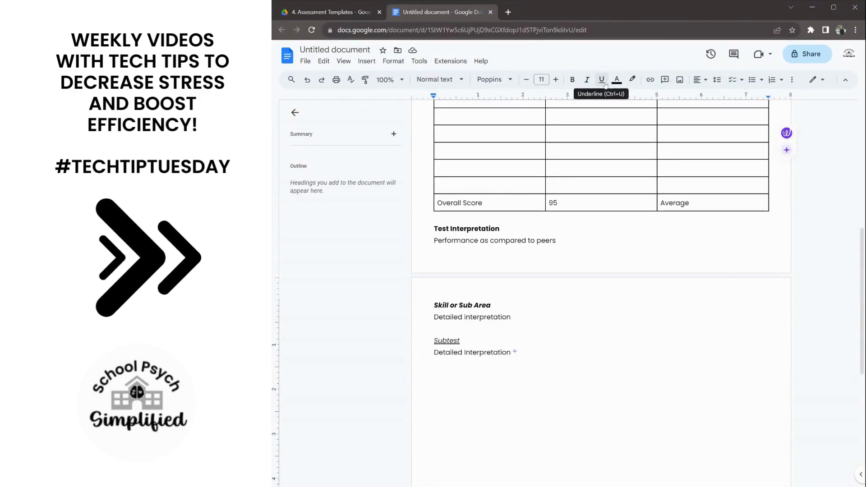
click(435, 329)
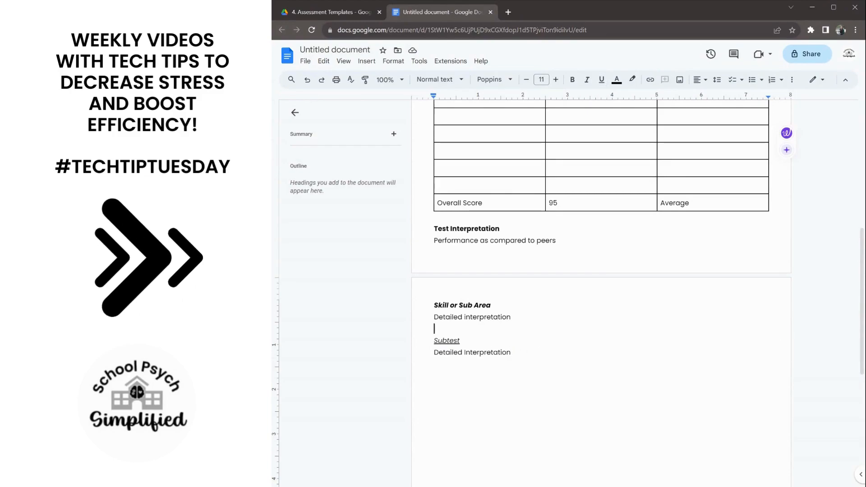
Look up the STUDENT placeholder from the Test Results sentence with Find and replace, and close the dialog without replacing anything
scroll(601, 289, up, 9)
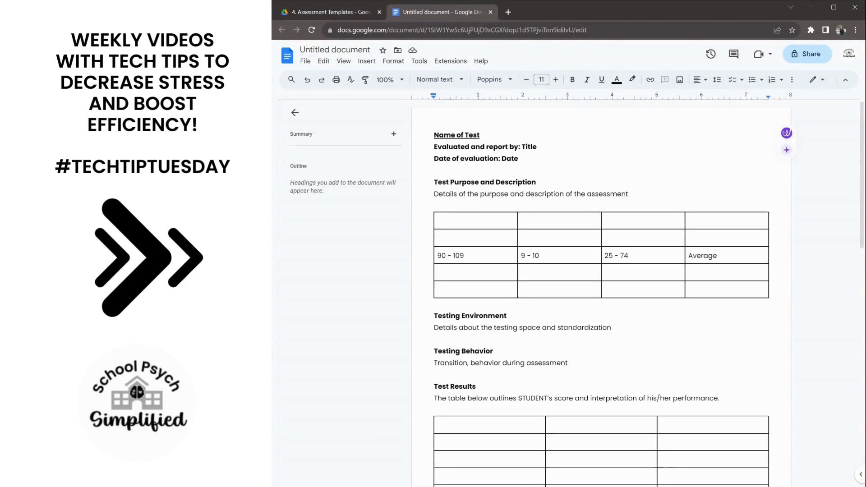
scroll(602, 294, down, 3)
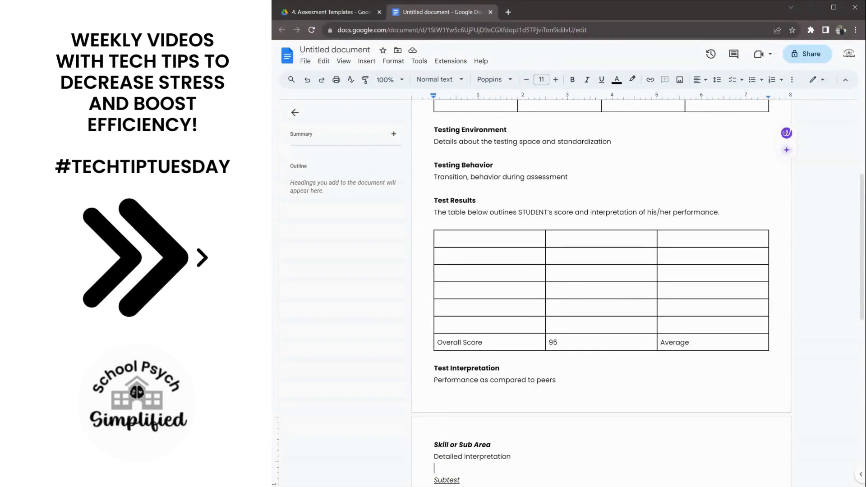
drag(518, 212, 547, 212)
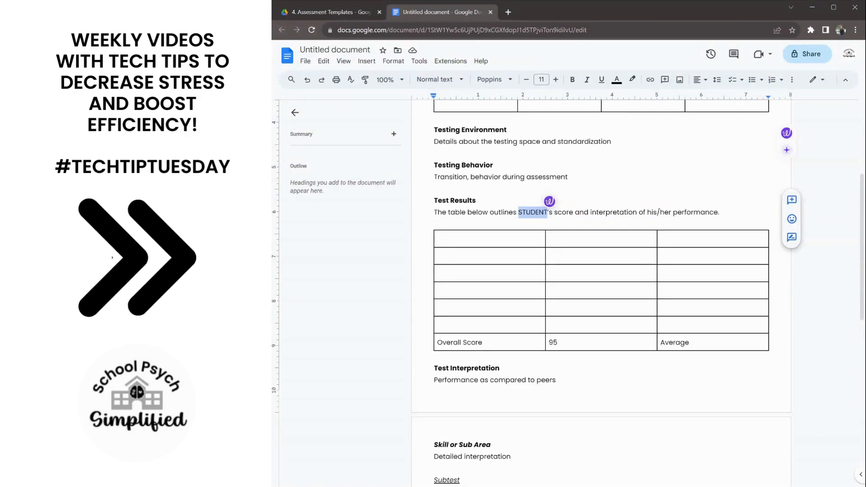
click(574, 212)
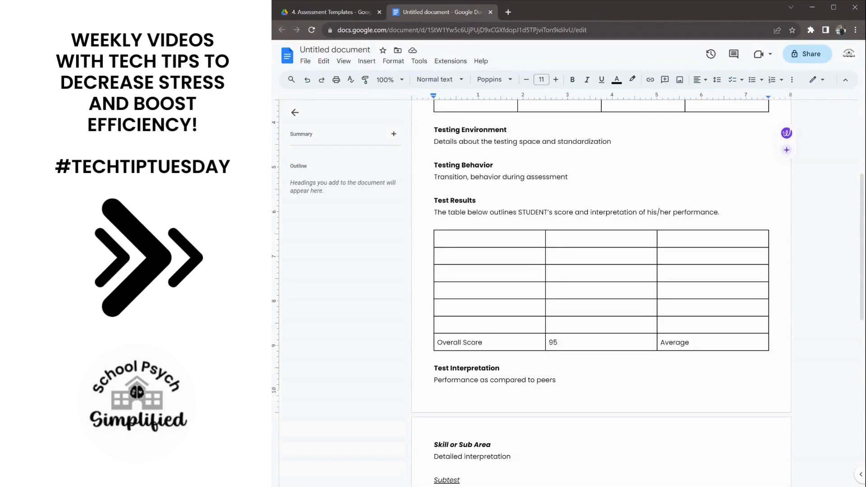
click(573, 212)
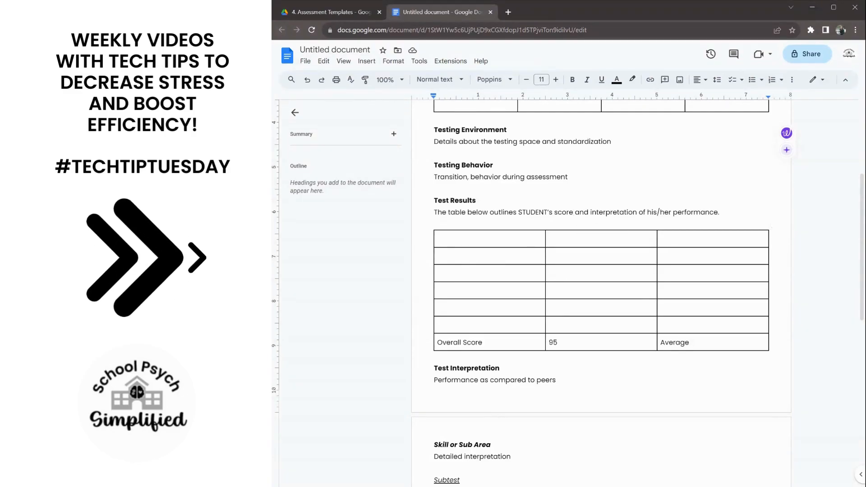
drag(519, 212, 548, 212)
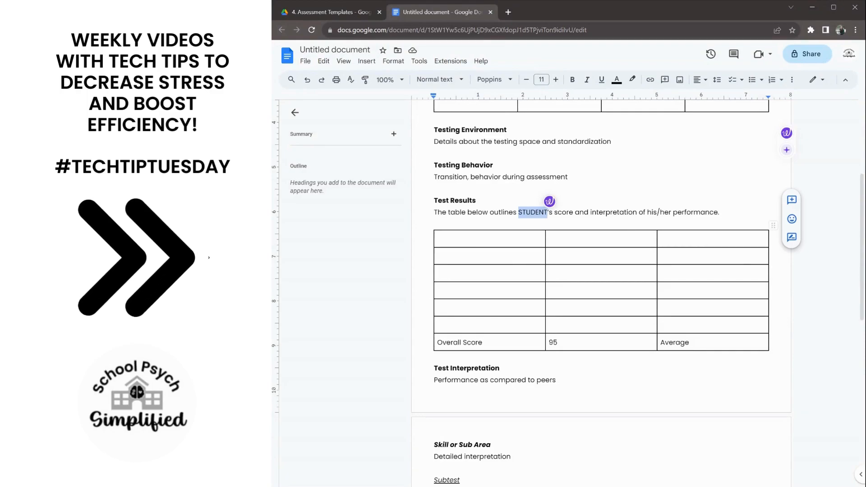
key(ctrl+h)
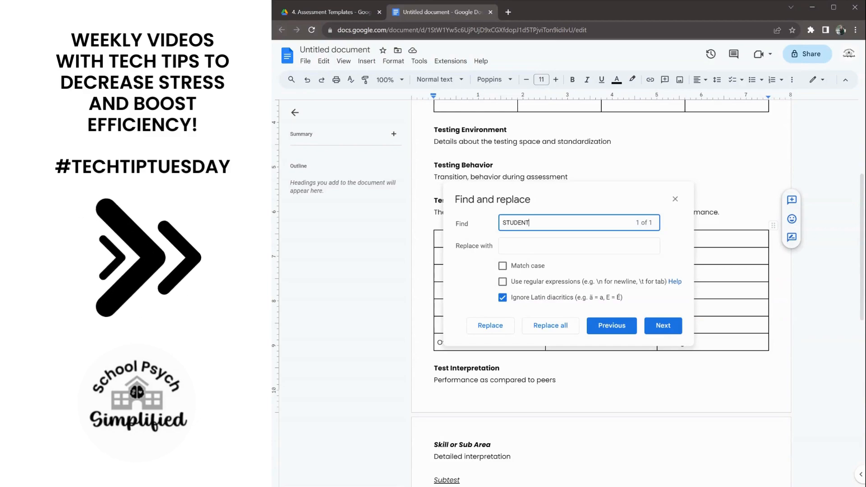
click(675, 199)
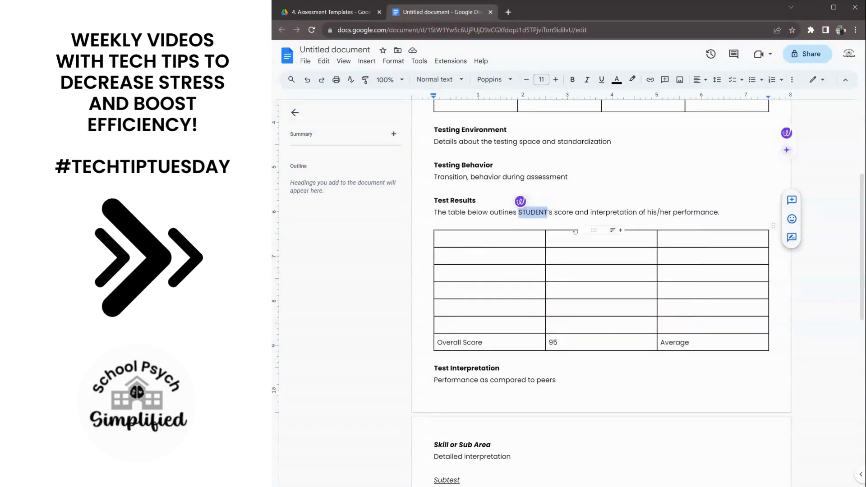
Review the template's sections from the Subtest text back up to the Name of Test header and the Test Purpose and Description heading
click(603, 244)
scroll(602, 246, down, 1)
scroll(603, 246, down, 4)
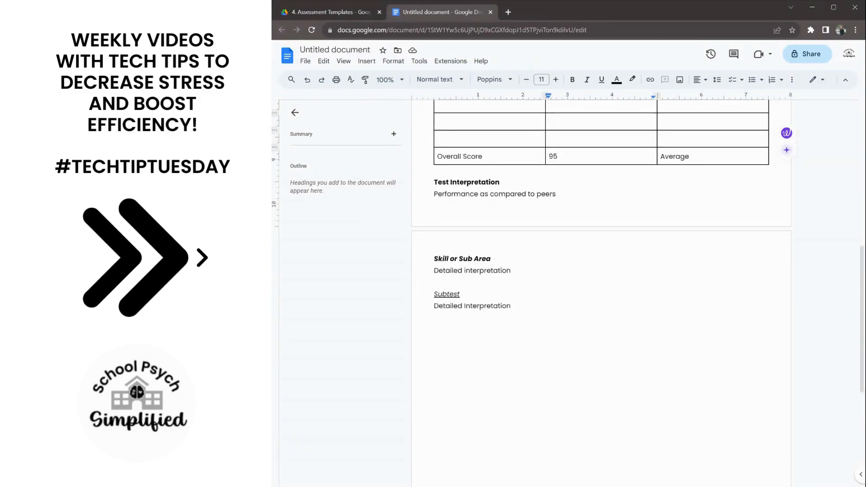
scroll(603, 246, up, 1)
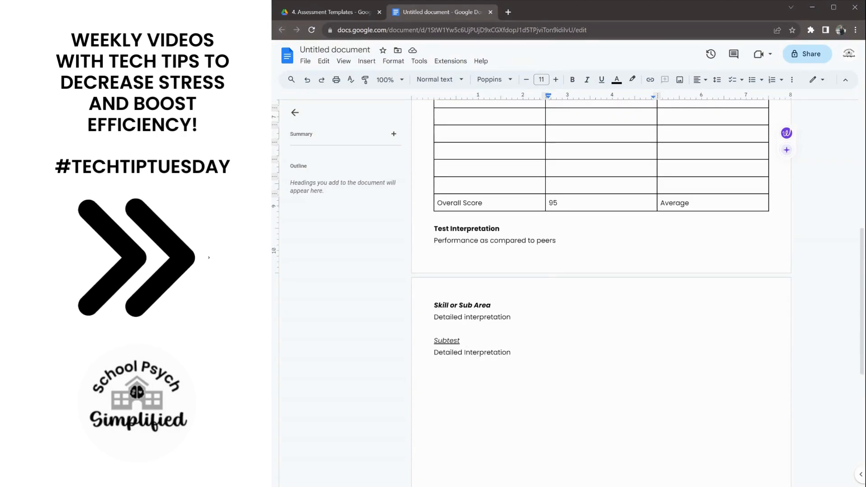
scroll(603, 246, up, 3)
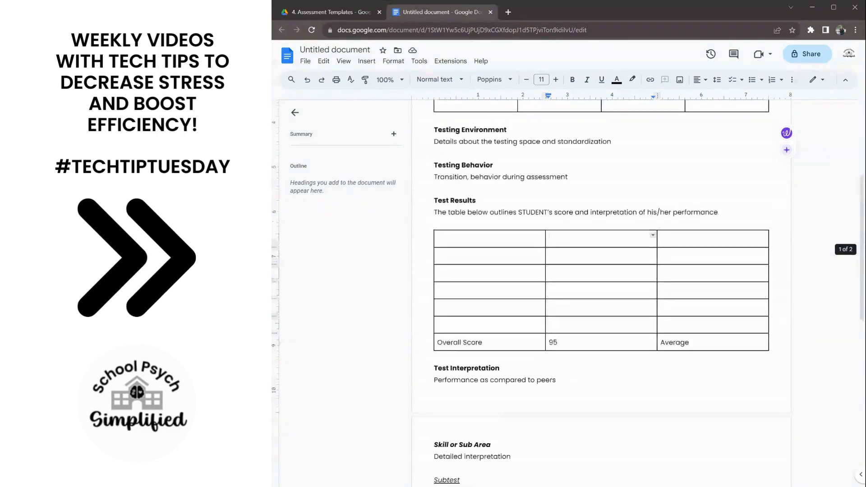
scroll(602, 271, up, 2)
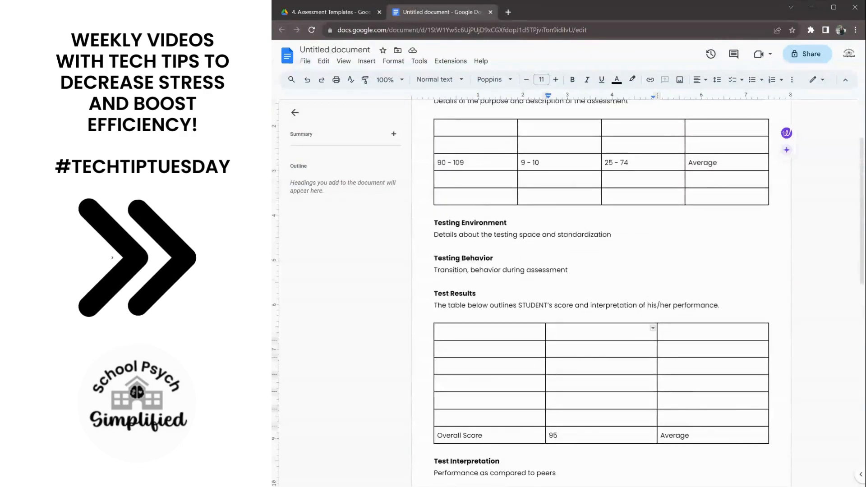
scroll(603, 271, up, 2)
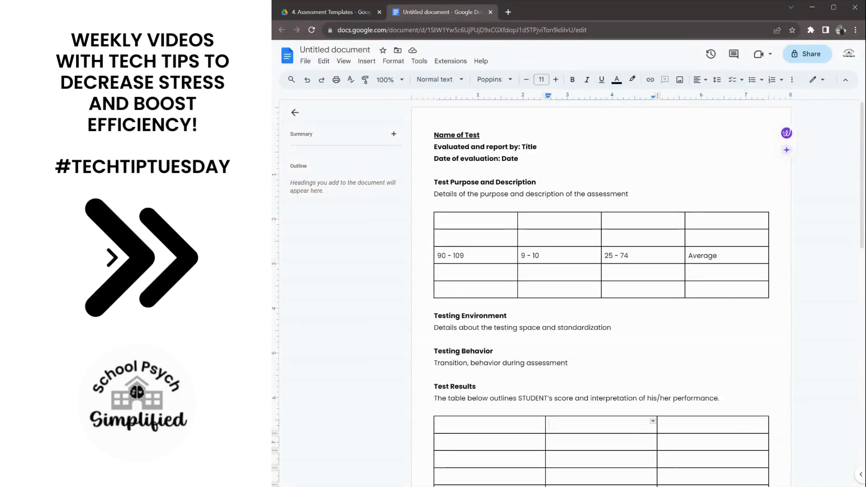
click(481, 135)
click(537, 182)
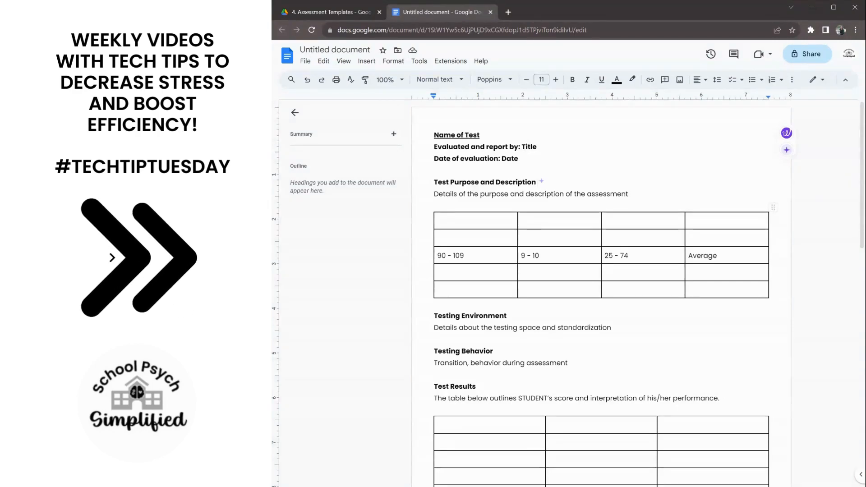
Enclose the STUDENT placeholder in the Test Results sentence in double angle brackets so it reads "<<STUDENT>>"
scroll(568, 293, down, 2)
scroll(600, 293, down, 2)
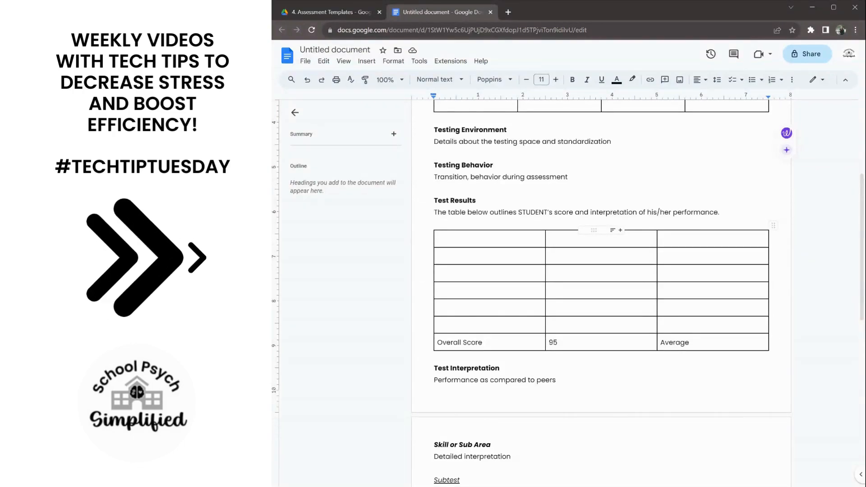
text(<<)
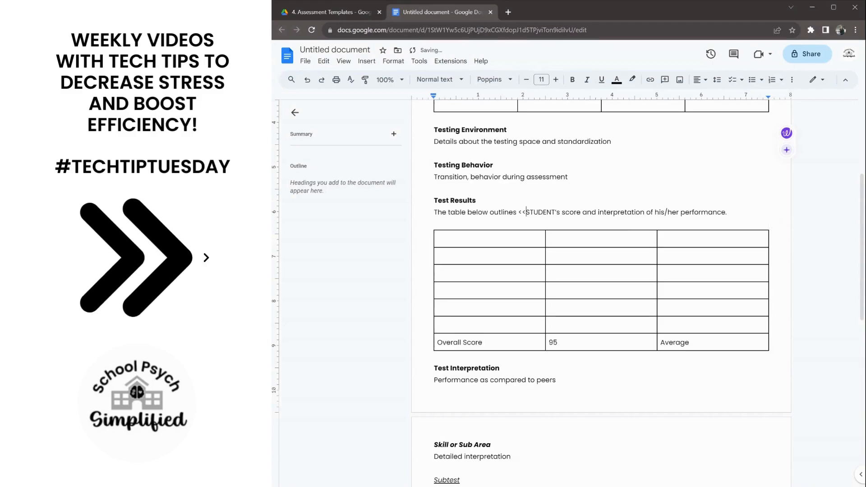
click(555, 212)
text(>>)
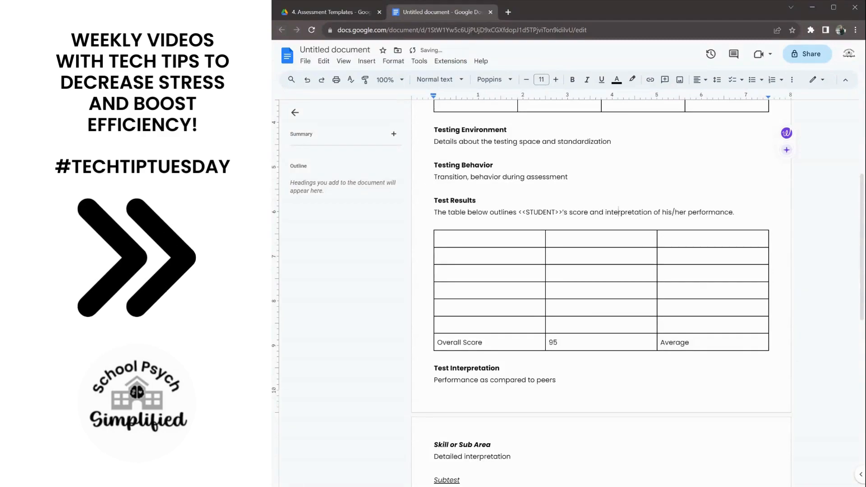
Look up the "<<STUDENT>>" placeholder with Find and replace, and close the dialog without replacing anything
drag(519, 212, 563, 213)
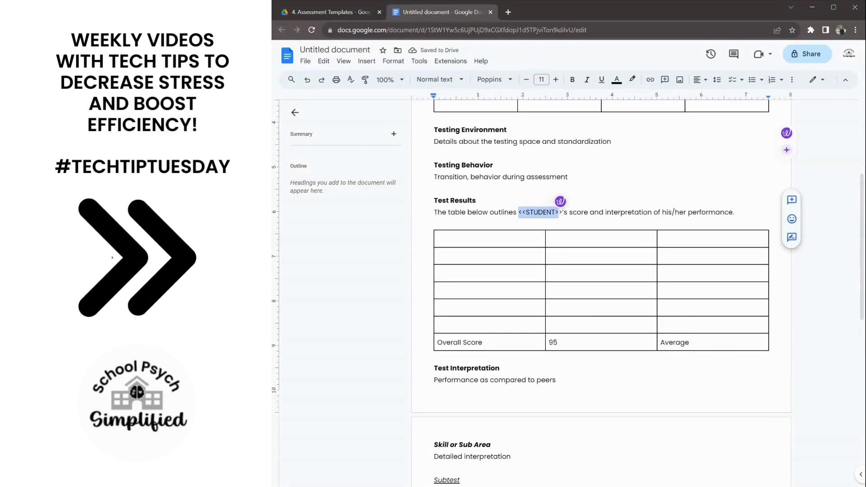
key(ctrl+h)
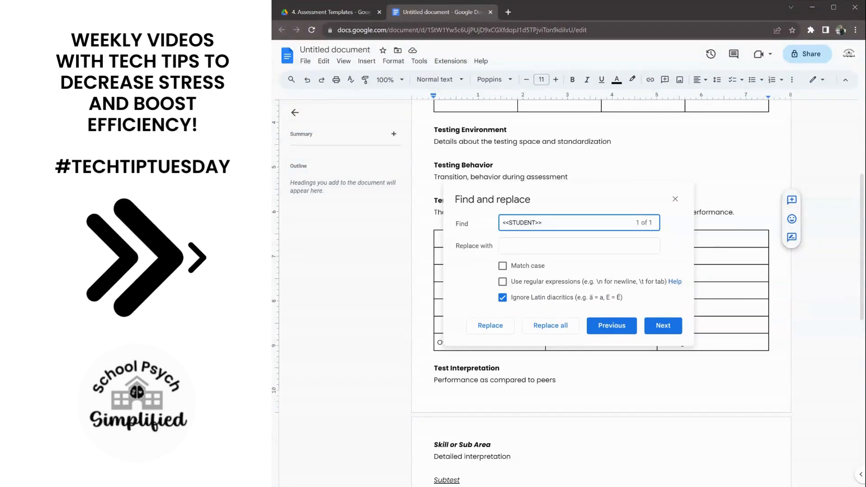
click(674, 199)
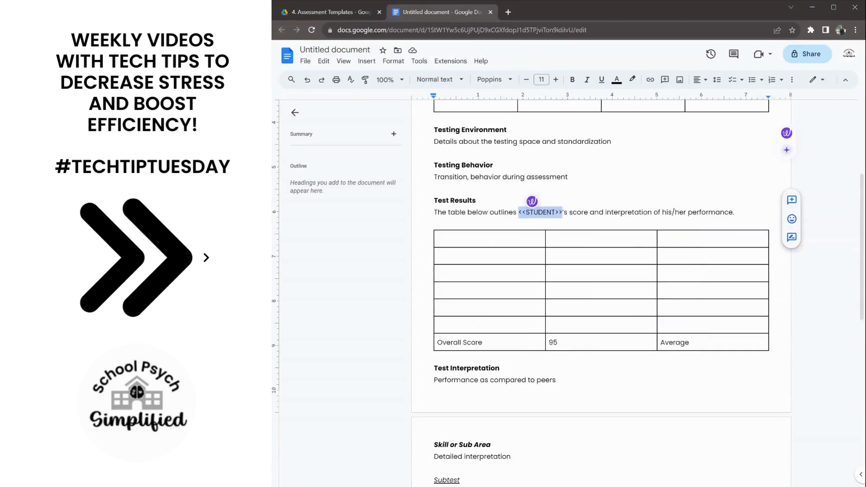
scroll(601, 271, up, 2)
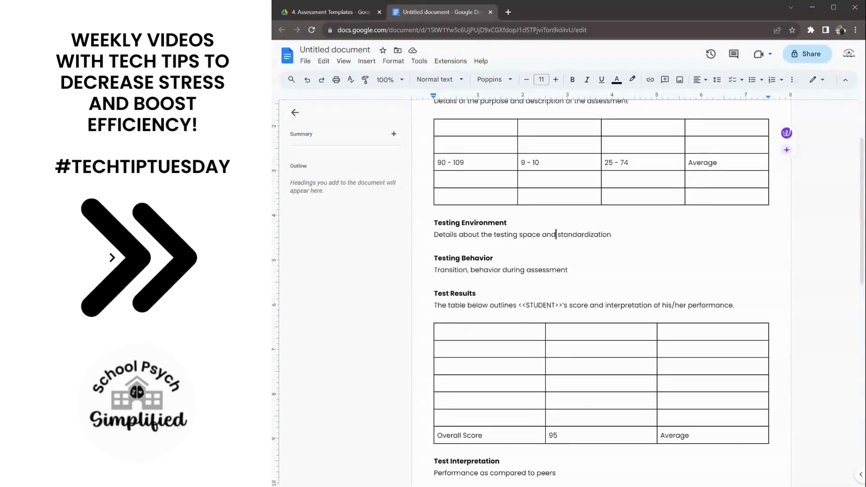
Replace the description under Testing Environment with "<<STUDENT>> was given the <<NAME OF TEST>>"
scroll(602, 271, up, 2)
drag(443, 327, 507, 328)
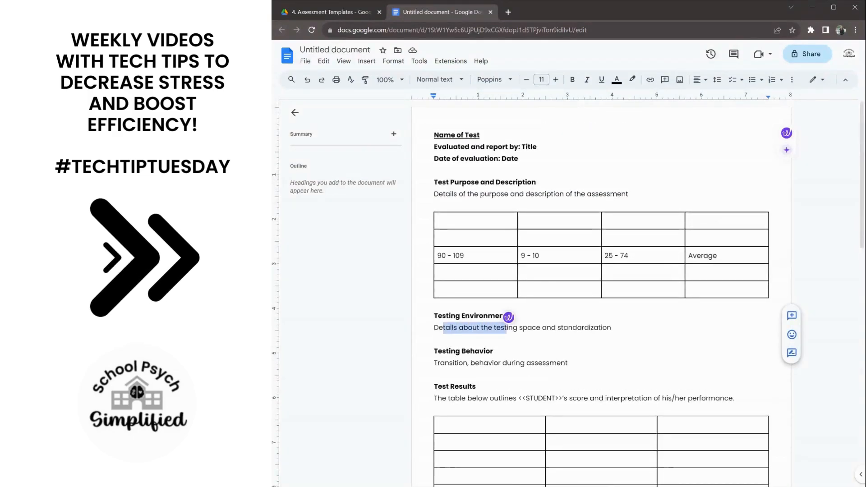
click(564, 328)
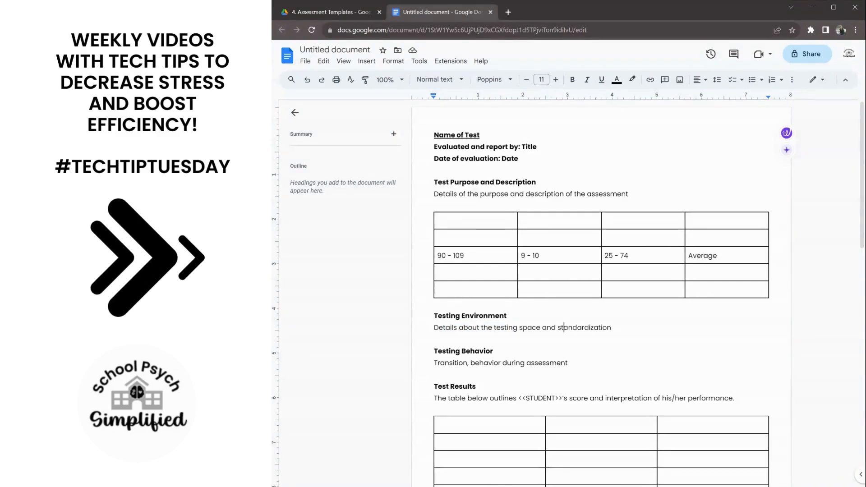
drag(613, 329, 433, 328)
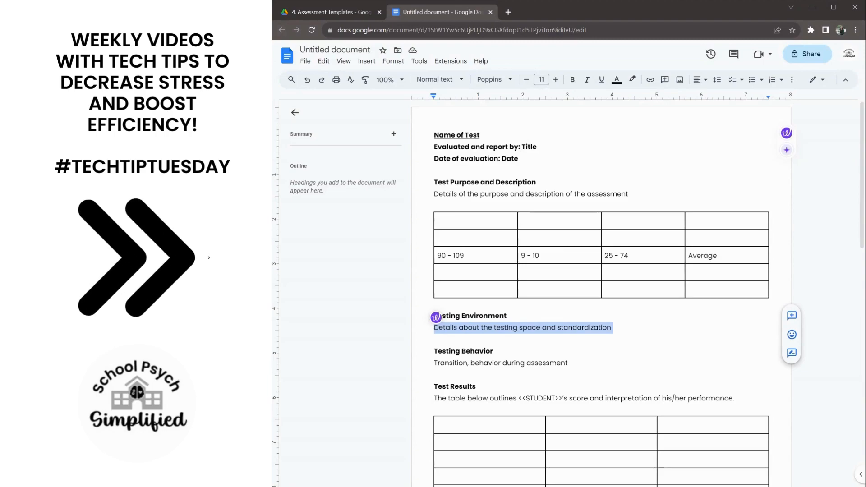
text(<<S)
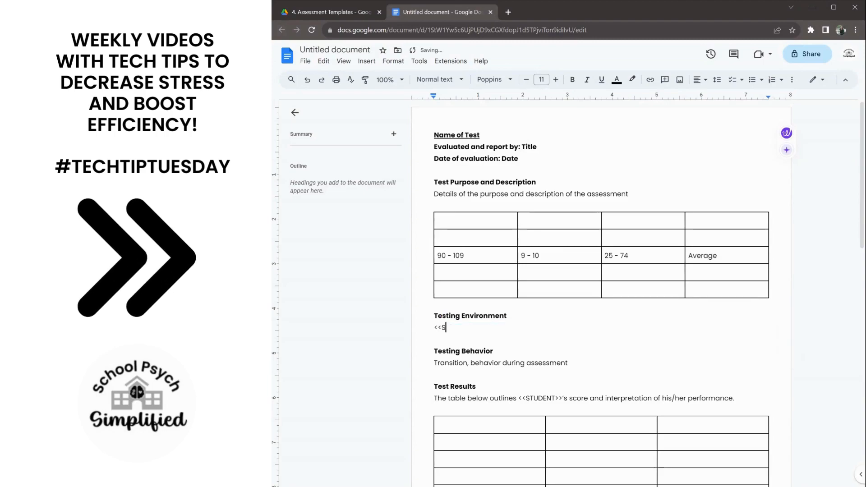
text(TUDENT>>)
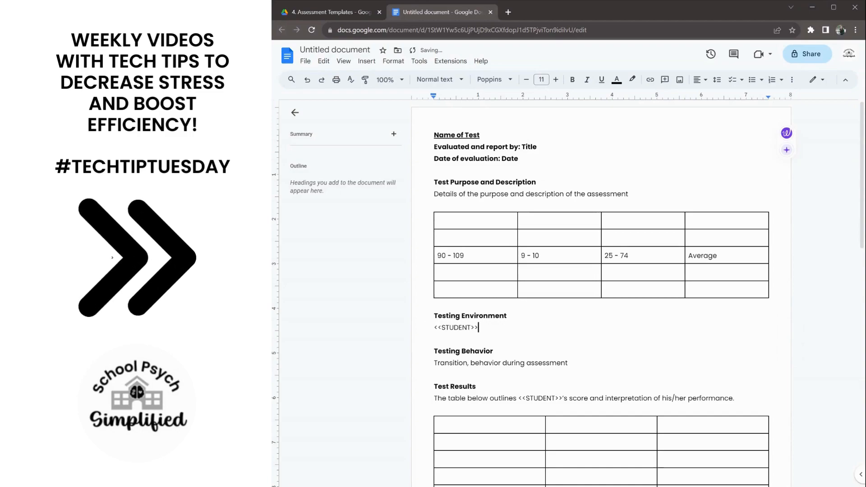
text( was )
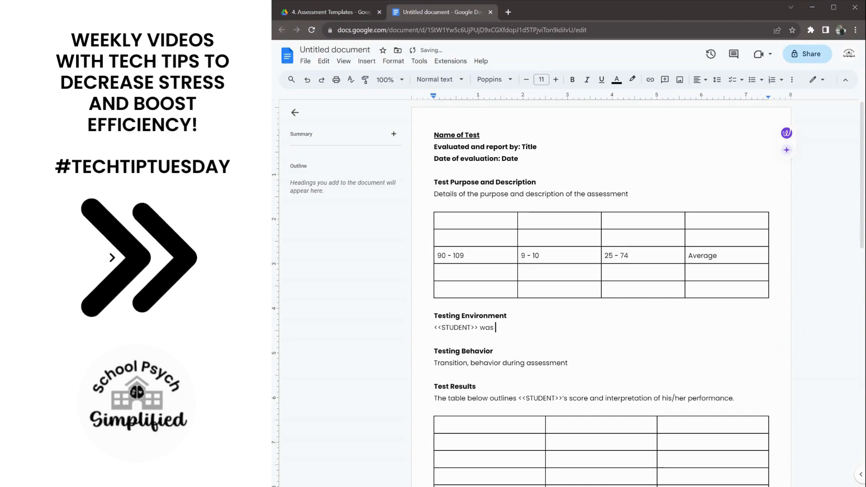
text(given the )
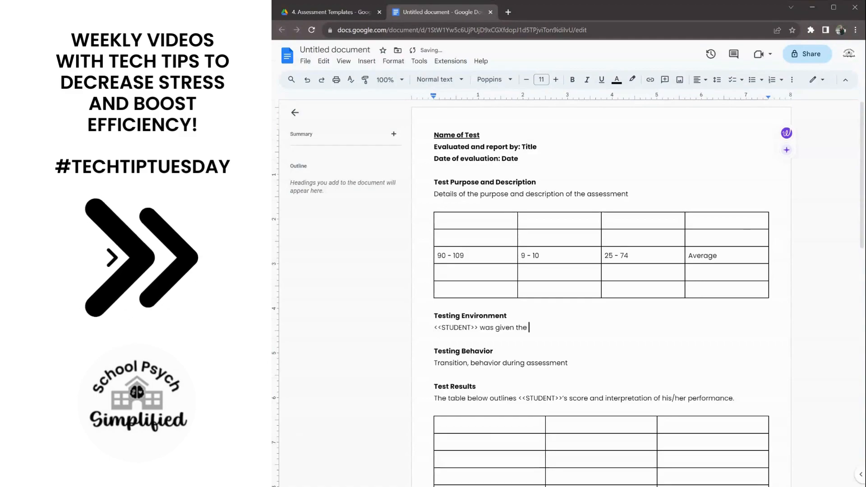
text(<<NAM)
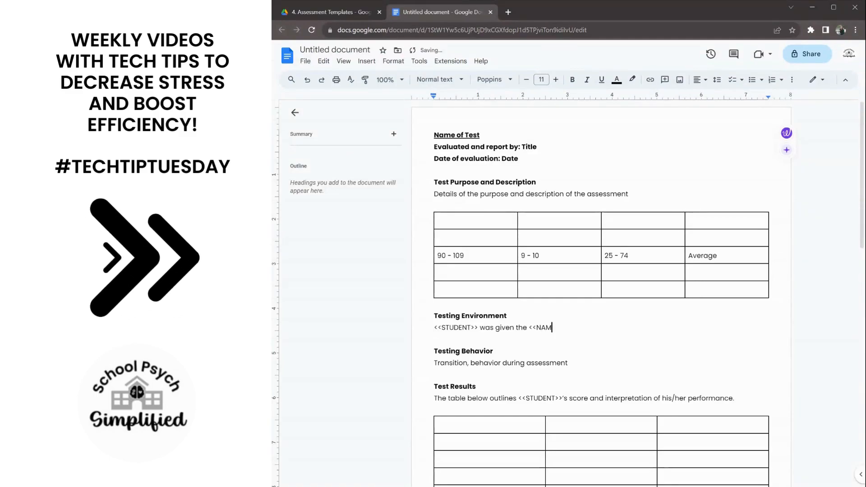
text(E OF TE)
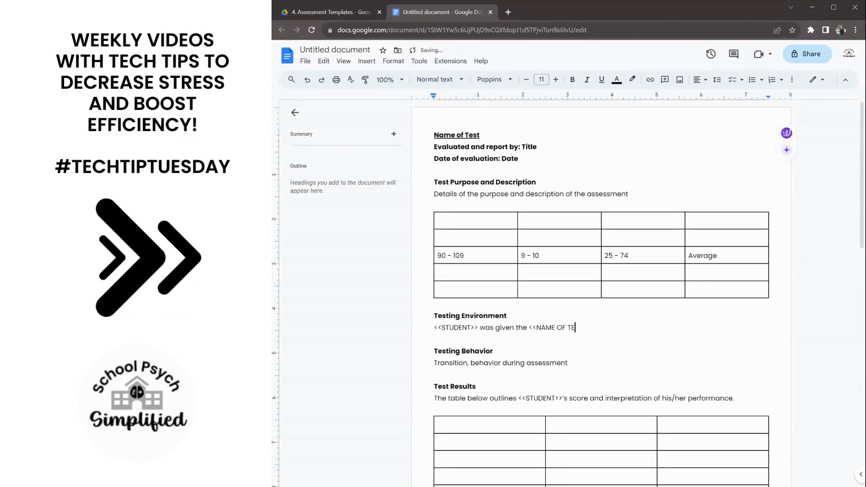
text(ST>>)
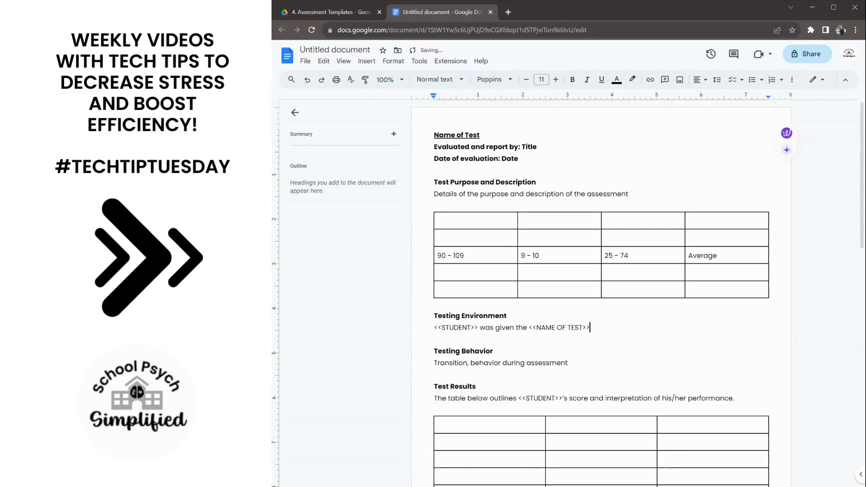
End the Testing Environment sentence with a period and add "Testing was completed in a one to one setting, free from distractions."
text(. Test)
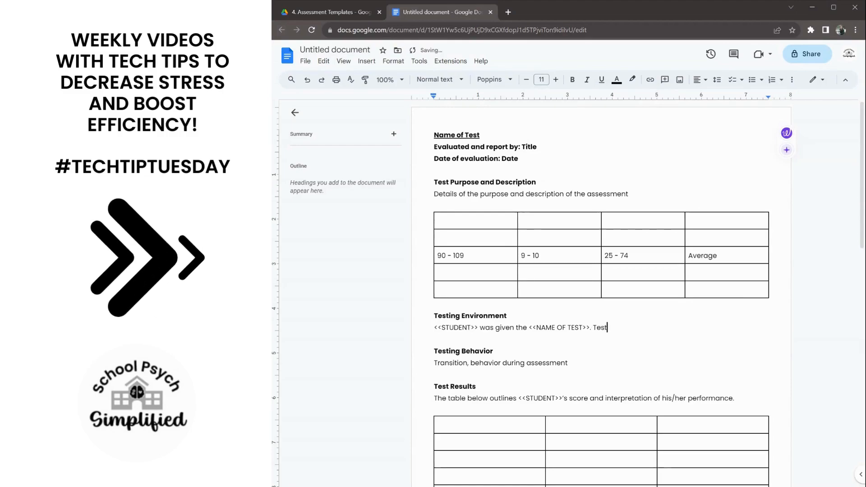
text(ing was complet)
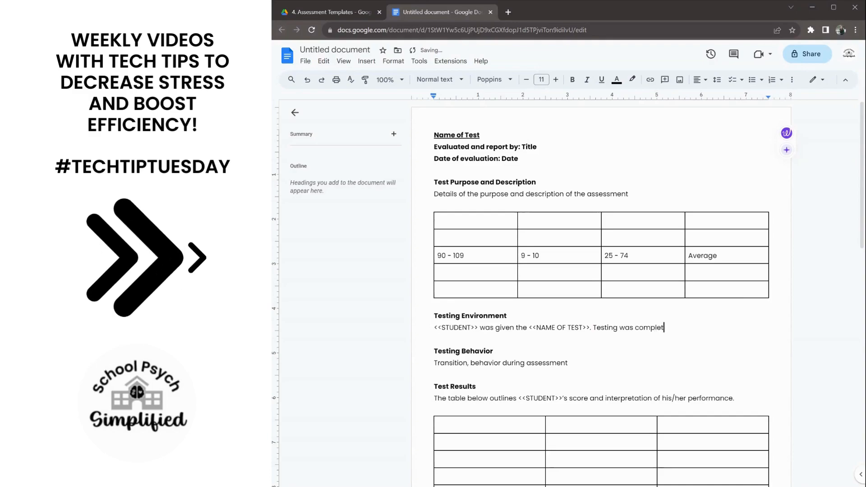
text(ed in a one to o)
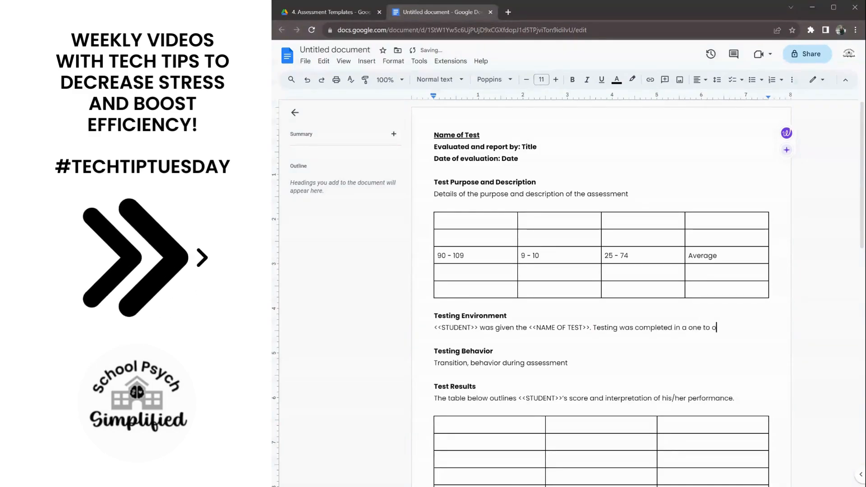
text(ne setting, f)
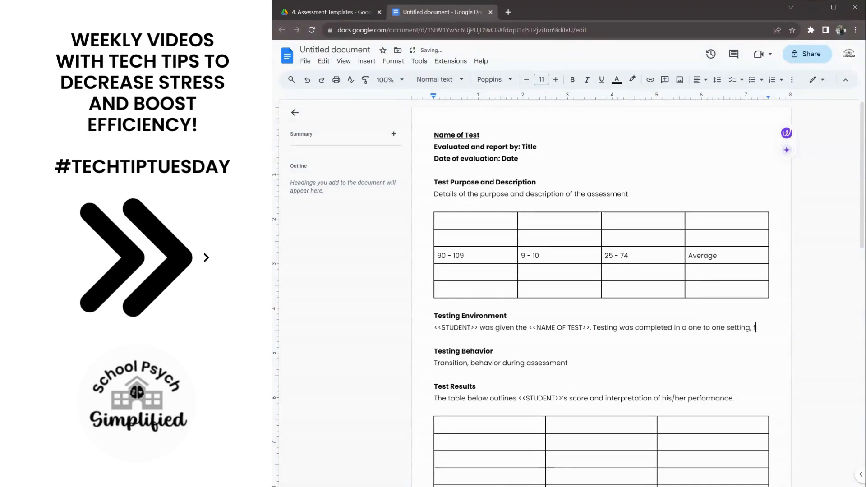
text(ree from distrac)
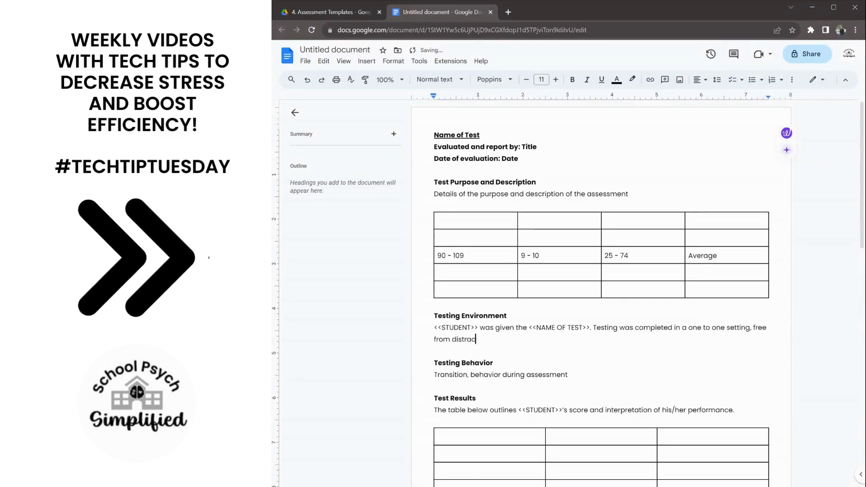
text(tions.)
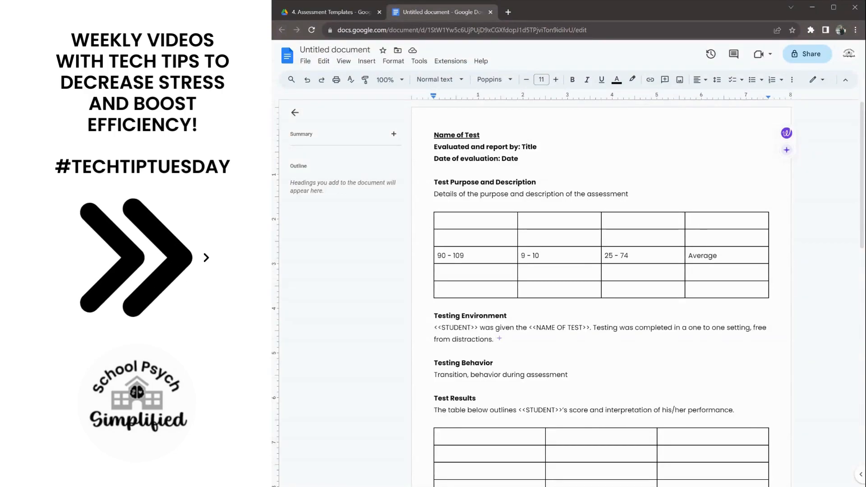
Append the cyan-highlighted note "INCLUDE ANY VARIATIONS FROM STANDARDIZATION OR ASSESSMENT CONDITIONS." to the Testing Environment paragraph
click(634, 80)
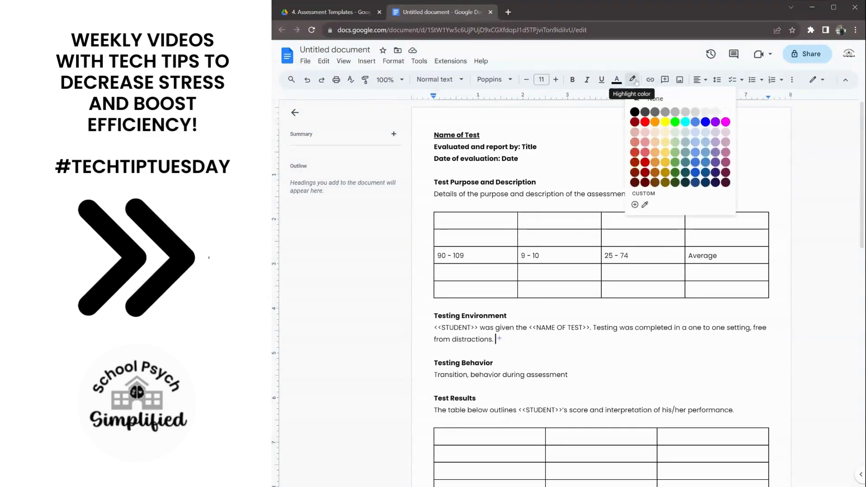
click(686, 123)
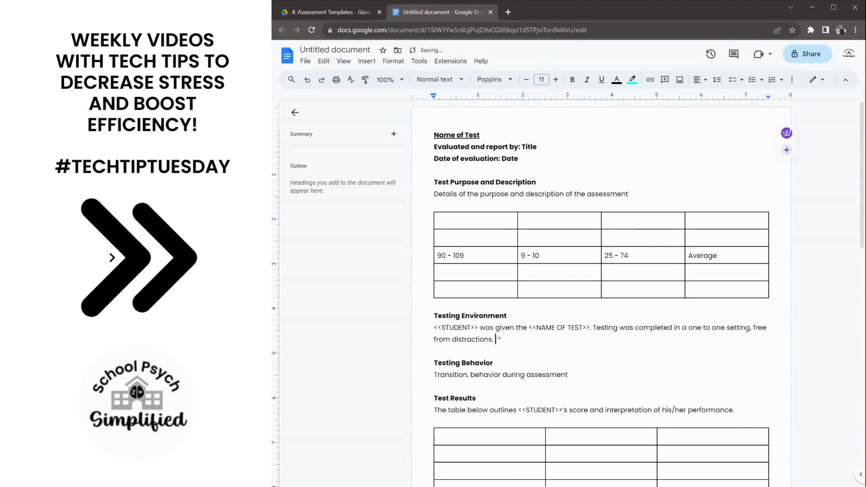
text(INCLUDE)
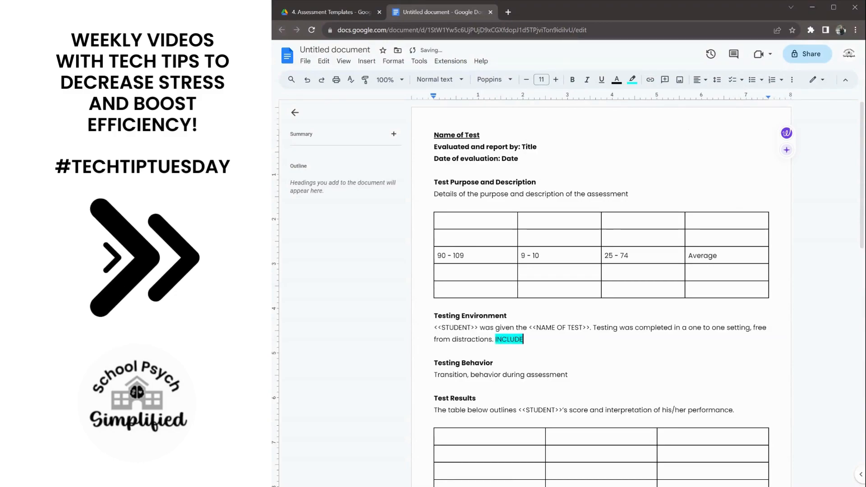
text( ANY VA)
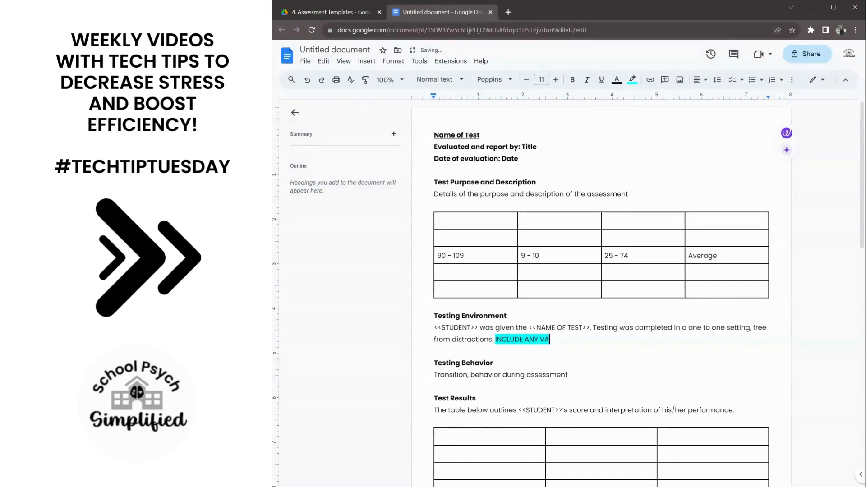
text(RIATIONS FROM STA)
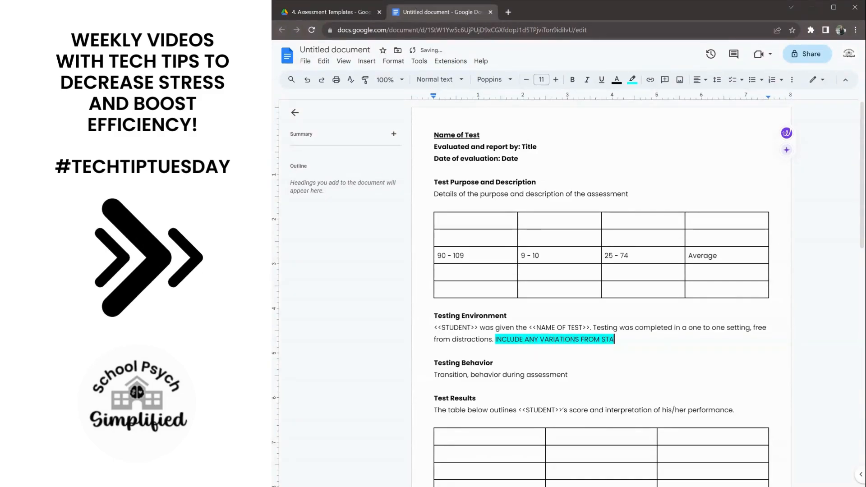
text(NDARDIZATION)
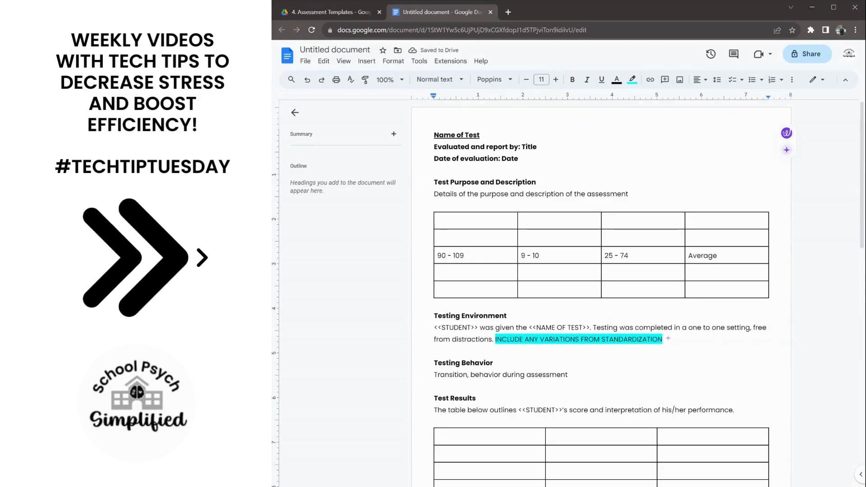
text( OR ASSES)
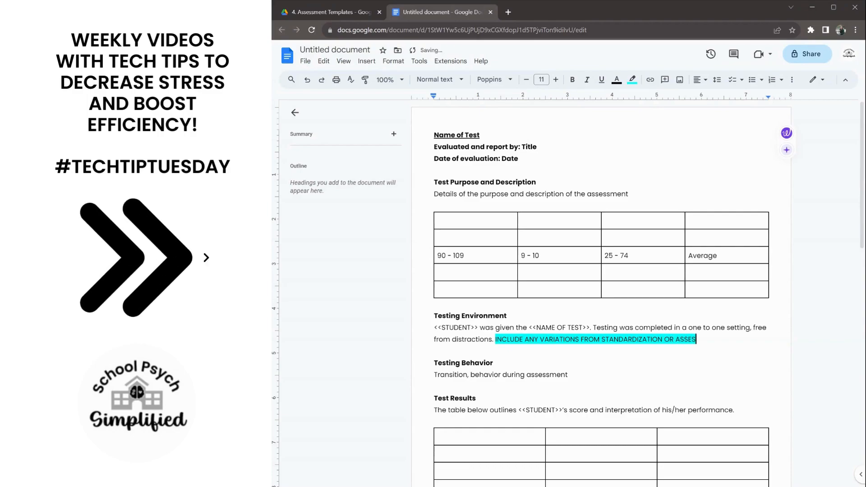
text(SMENT CON)
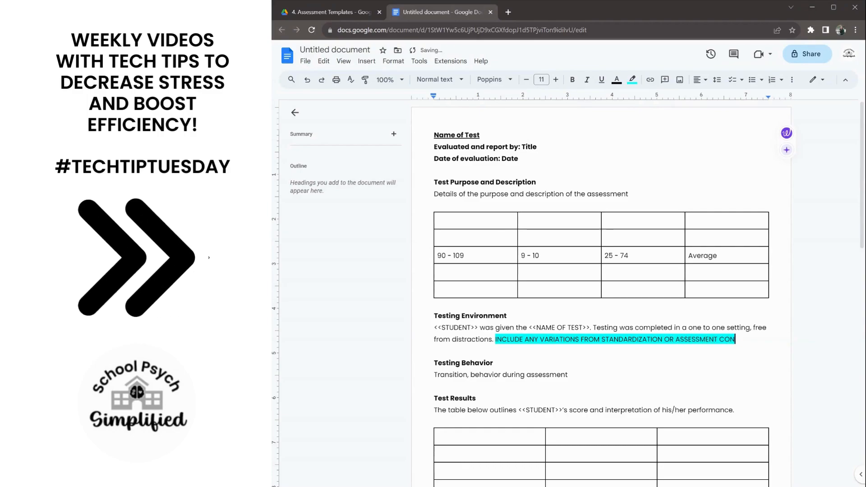
text(DITIONS)
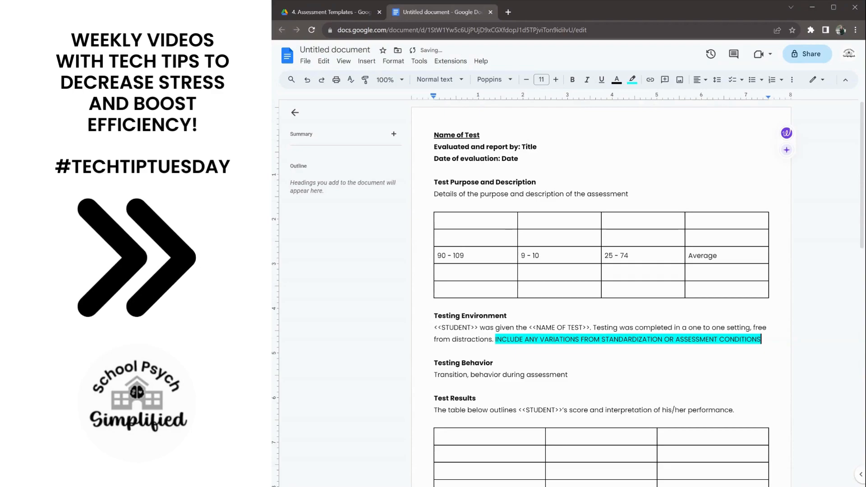
text(.)
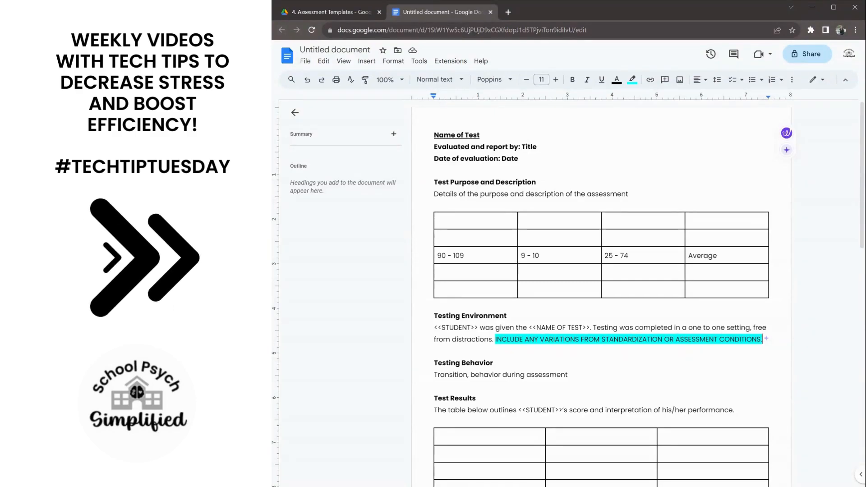
Replace the description under Testing Behavior with "<<STUDENT>> transitioned well to the testing room"
drag(569, 375, 433, 375)
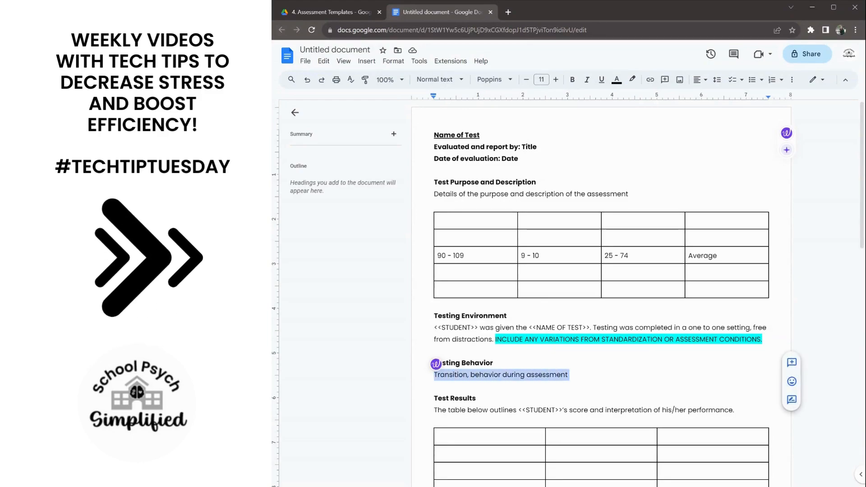
scroll(600, 293, down, 2)
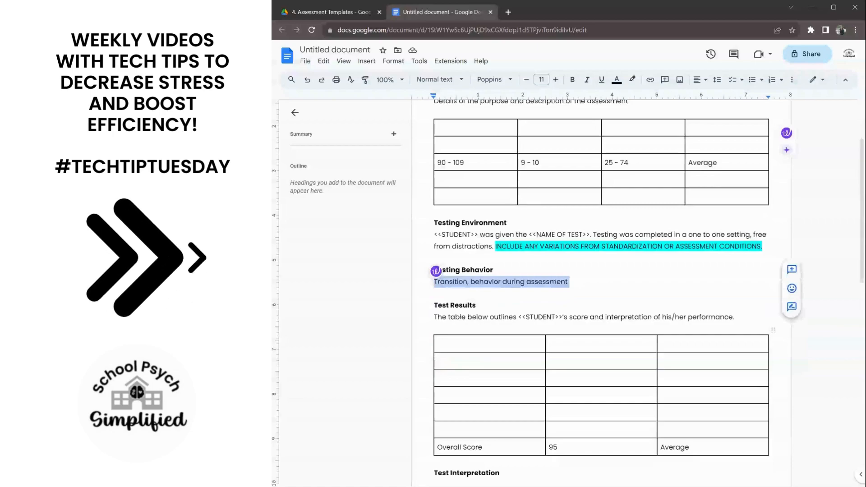
text(<<stud)
key(BackSpace)
key(BackSpace)
key(BackSpace)
key(BackSpace)
text(STUD)
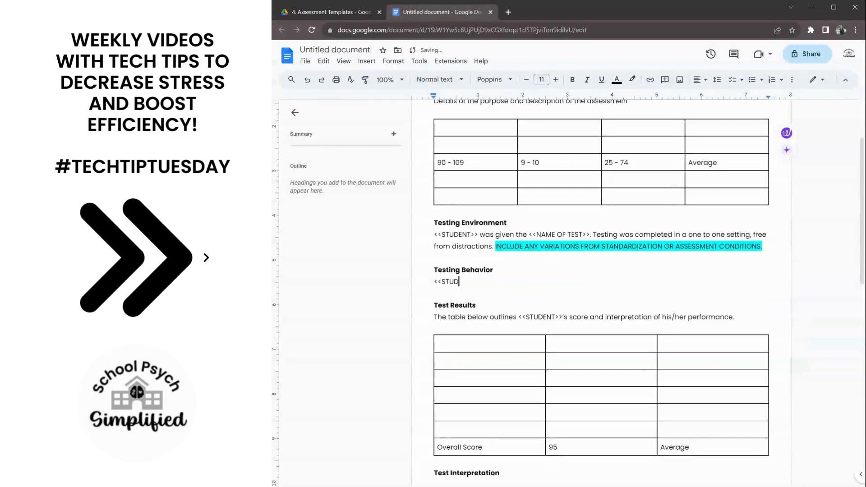
text(ENT>> T)
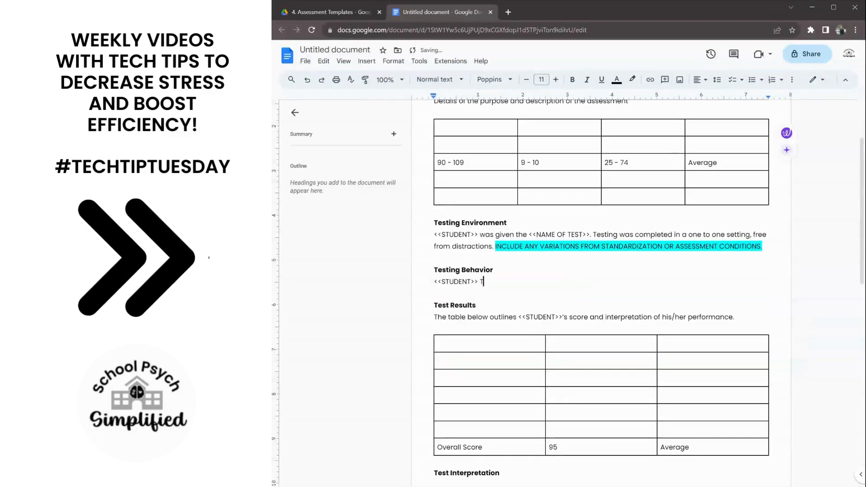
key(BackSpace)
text(trans)
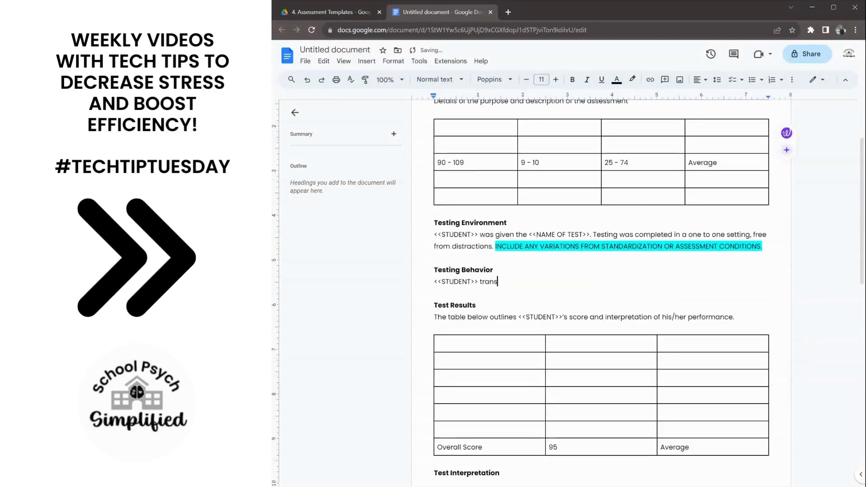
text(itioned well to t)
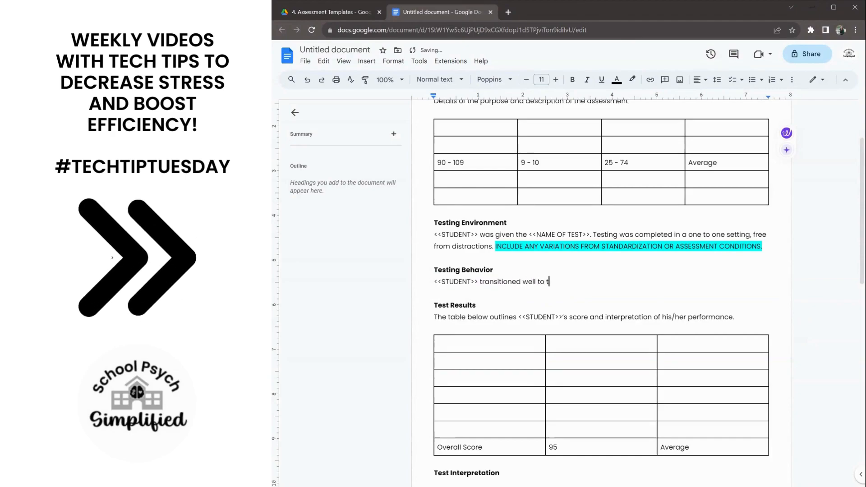
text(he testing room)
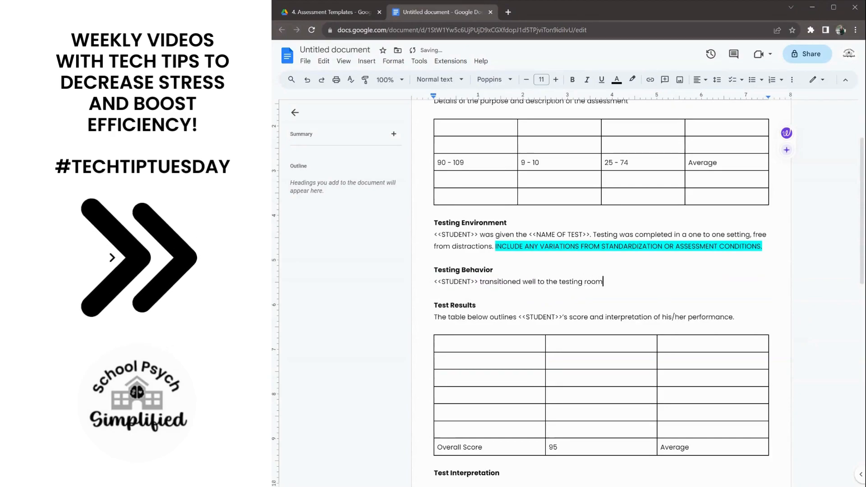
Complete the Testing Behavior sentence with "and was friendly with the school psychologist."
text( and was frien)
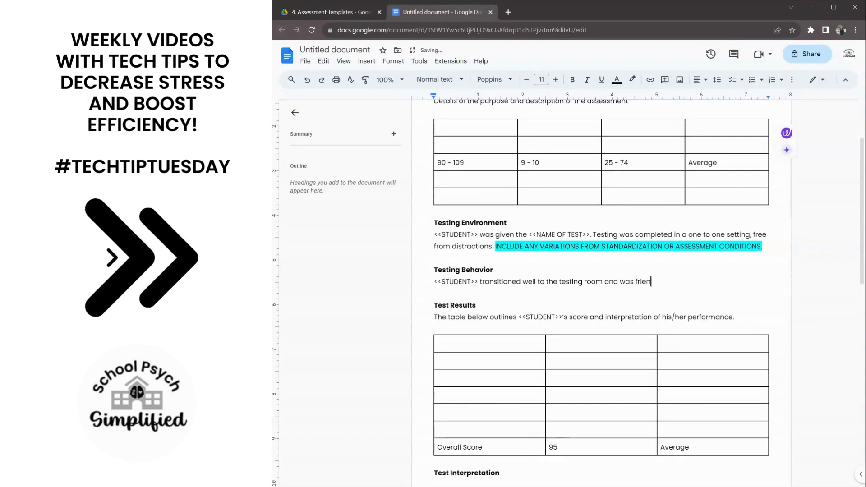
text(dly)
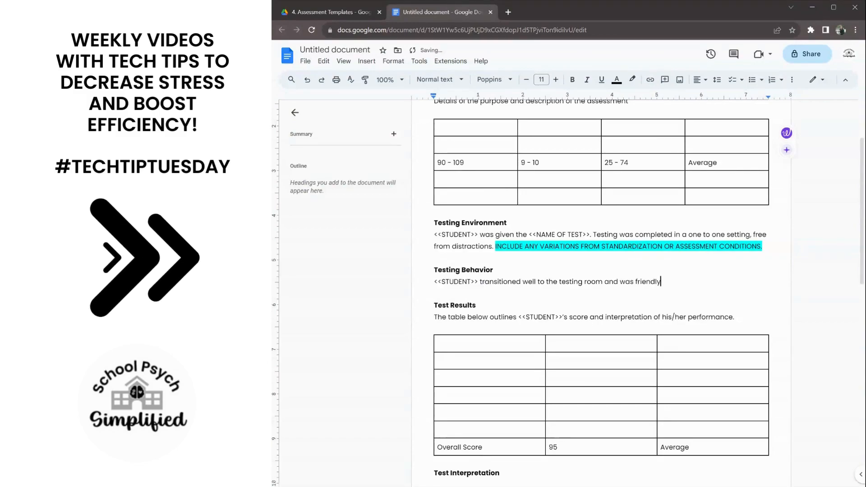
text( with the school psyc)
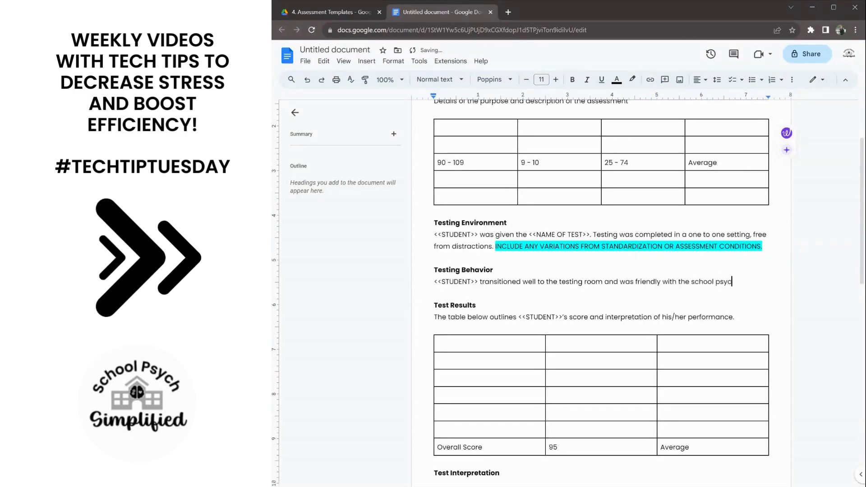
text(hologist.)
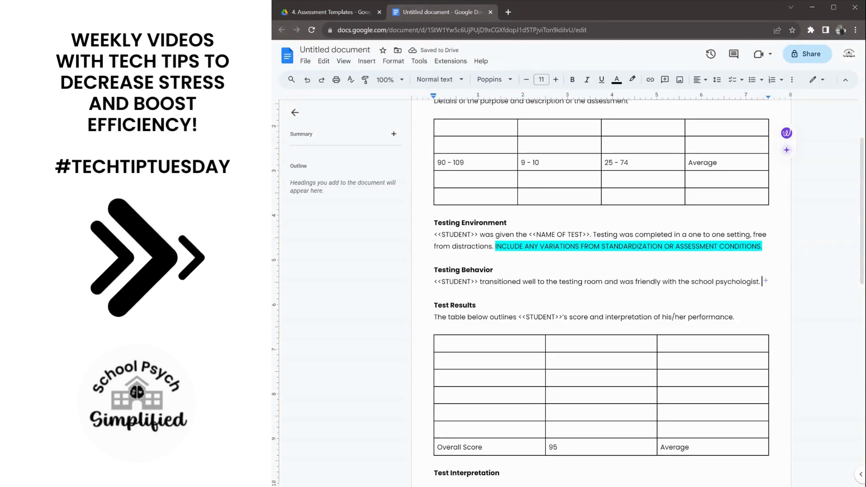
Highlight "transitioned well to the testing room and was friendly with the school psychologist." in cyan
drag(480, 281, 761, 282)
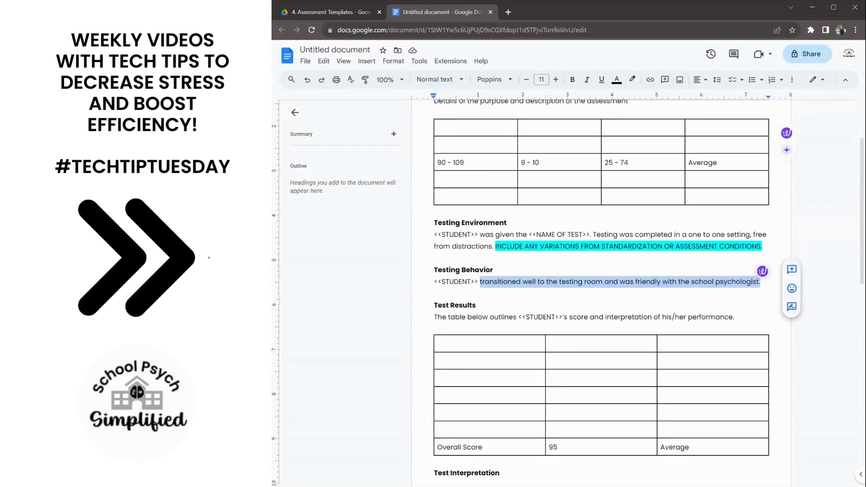
click(632, 79)
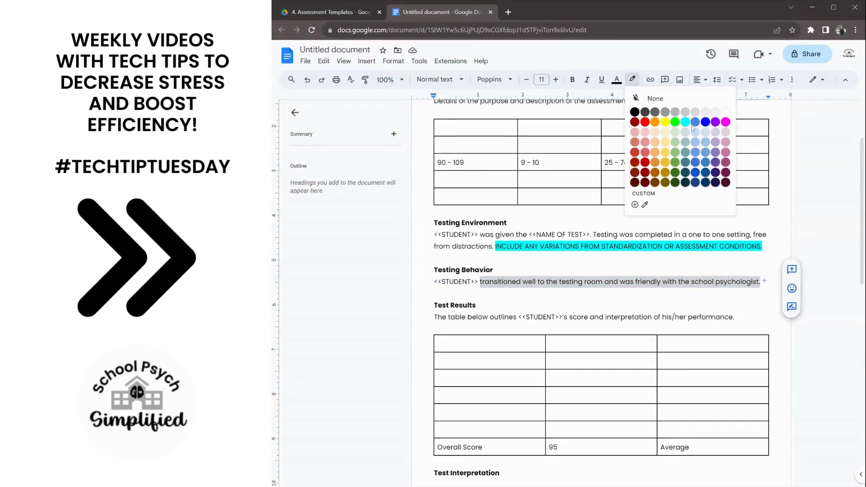
click(686, 123)
click(435, 258)
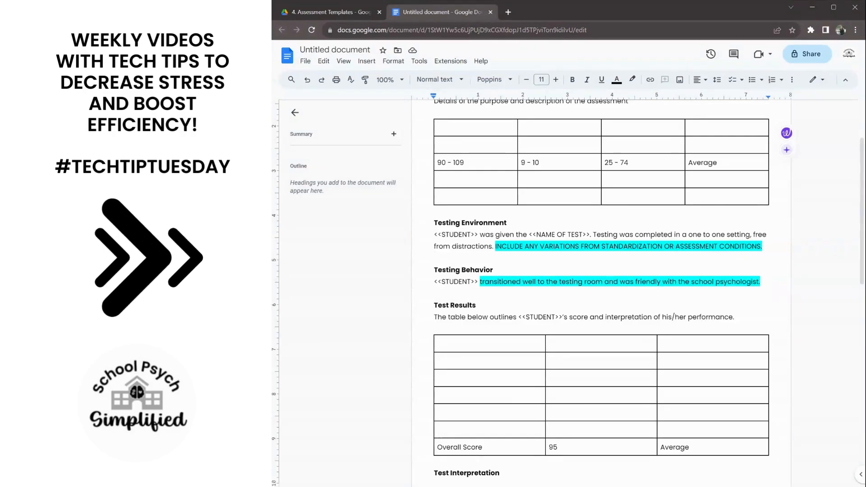
Review the template's header lines, score range table and sections down to the subtest interpretation
scroll(602, 294, up, 2)
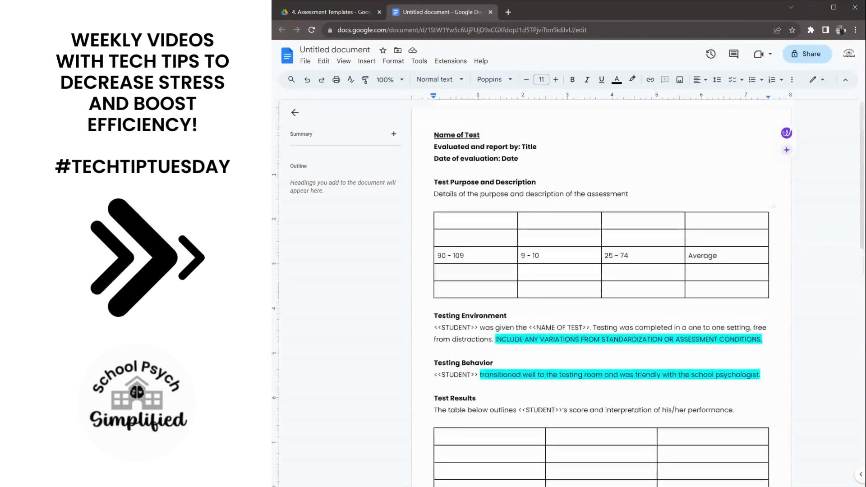
scroll(601, 294, down, 7)
scroll(553, 231, down, 1)
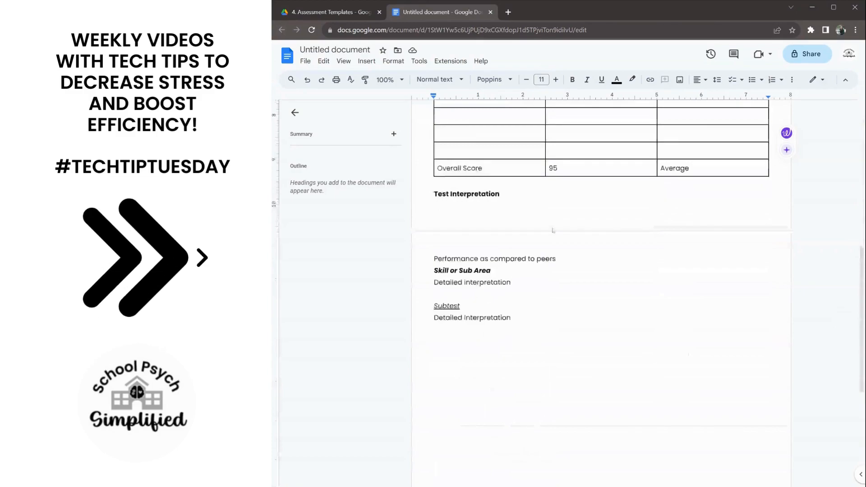
scroll(553, 232, up, 8)
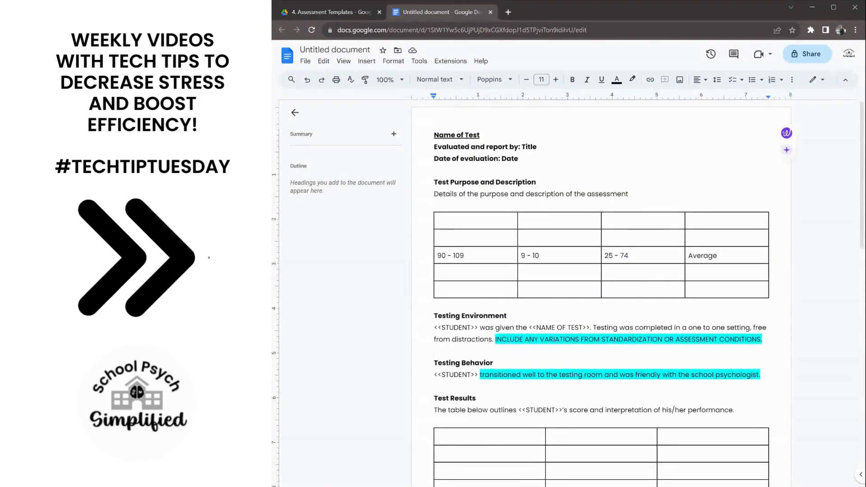
drag(538, 147, 521, 147)
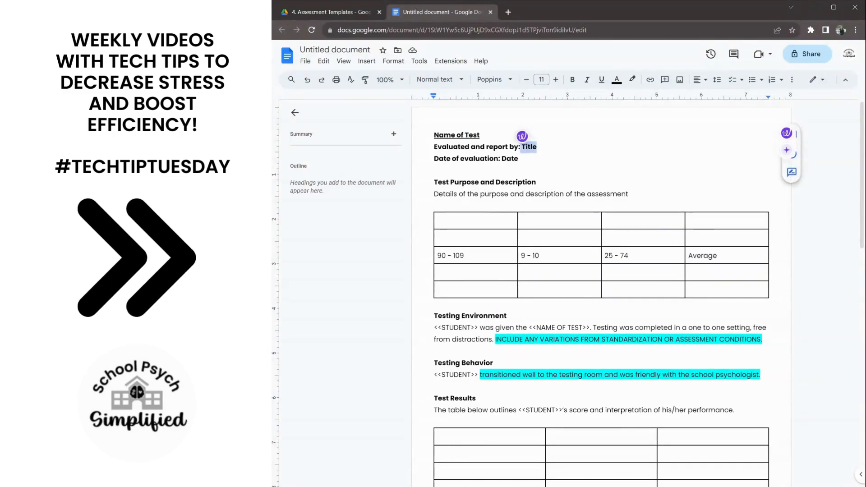
key(ctrl+b)
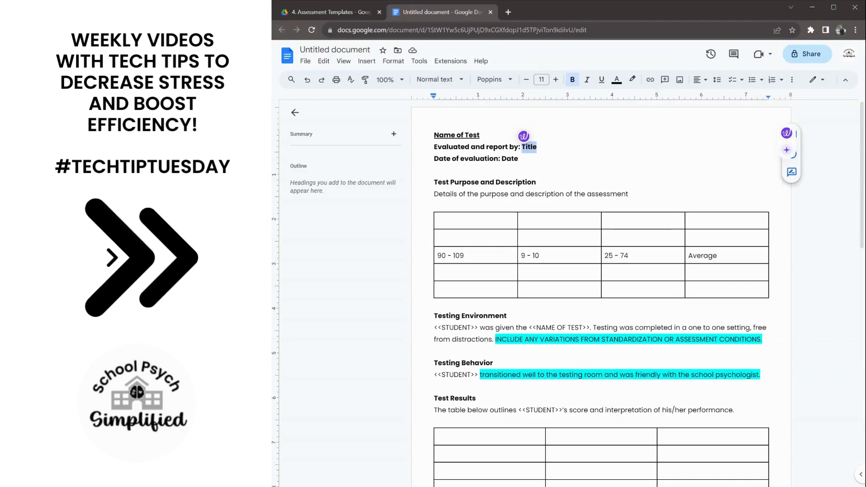
click(554, 194)
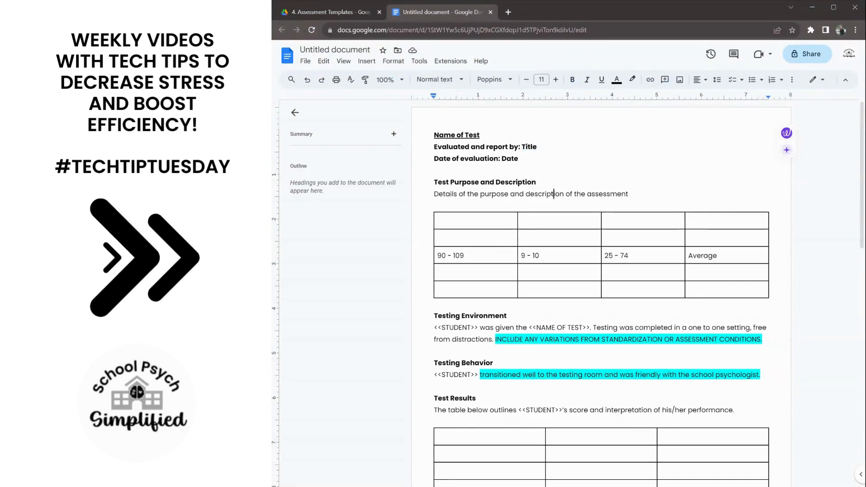
drag(467, 221, 728, 290)
click(728, 290)
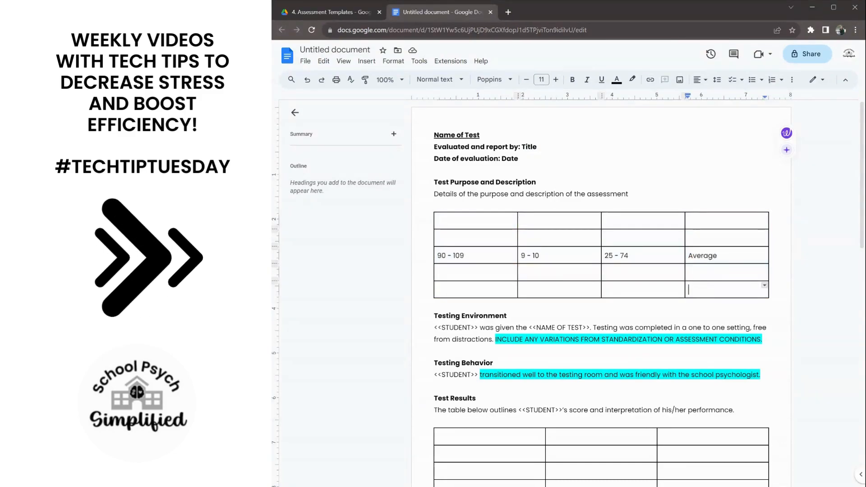
click(306, 61)
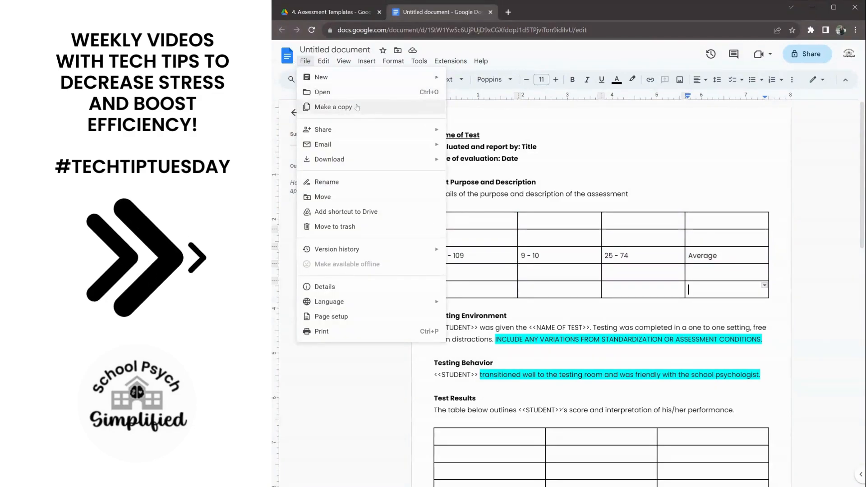
click(475, 147)
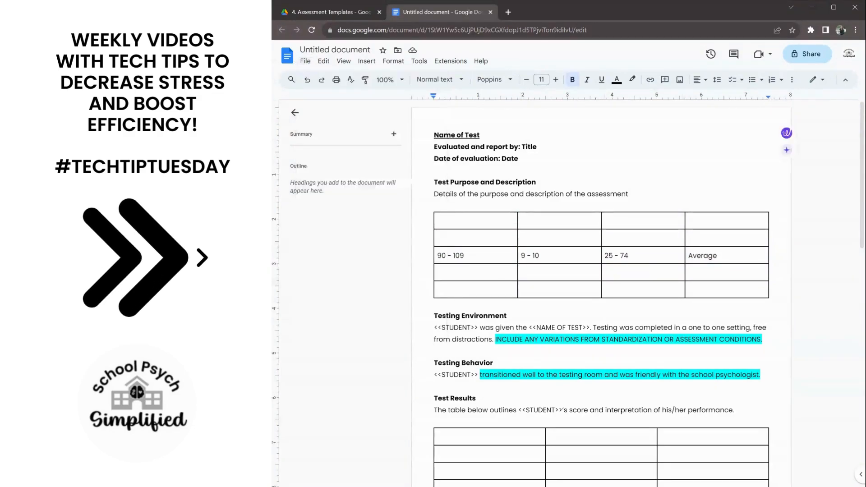
key(ctrl+a)
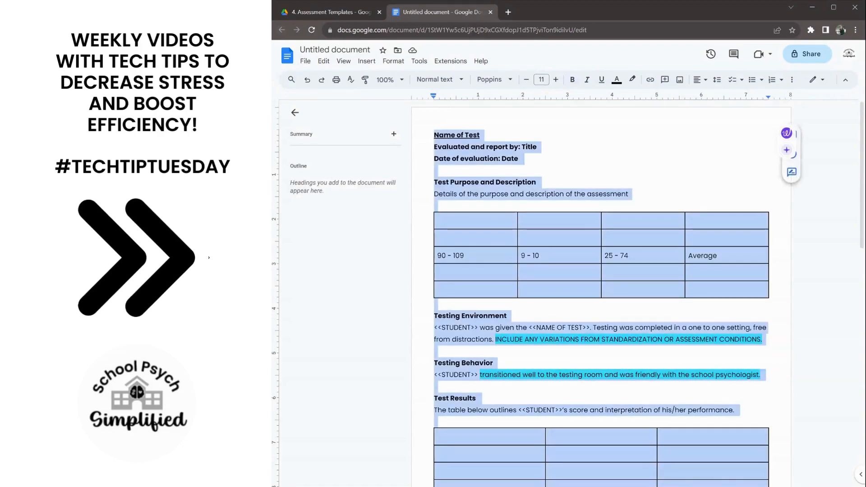
click(476, 147)
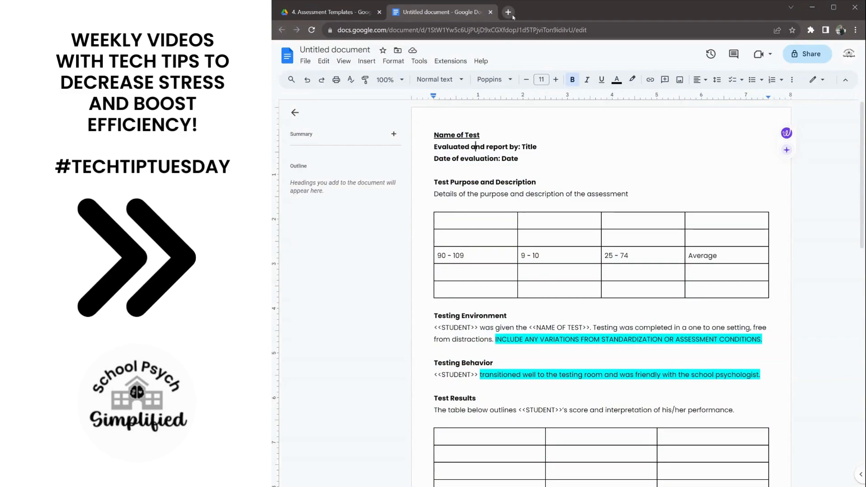